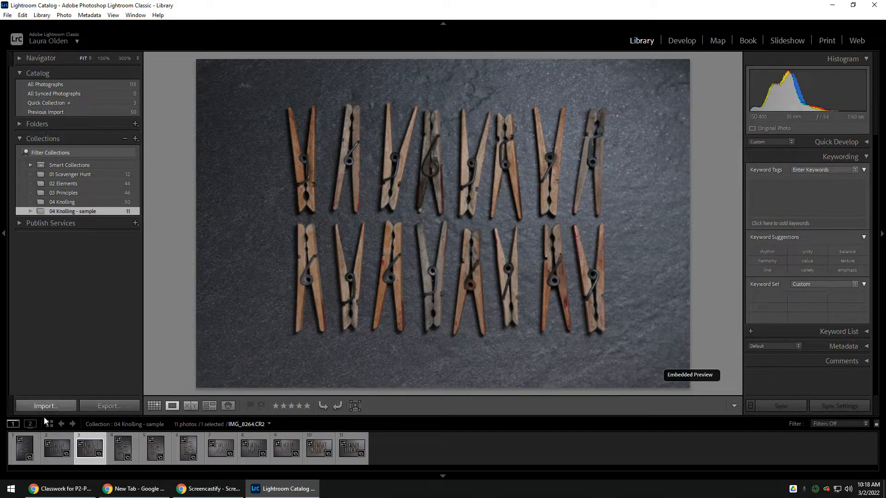
# - Look through the first photos of the 04 Knolling - sample collection to check their orientation
pyautogui.click(22, 451)
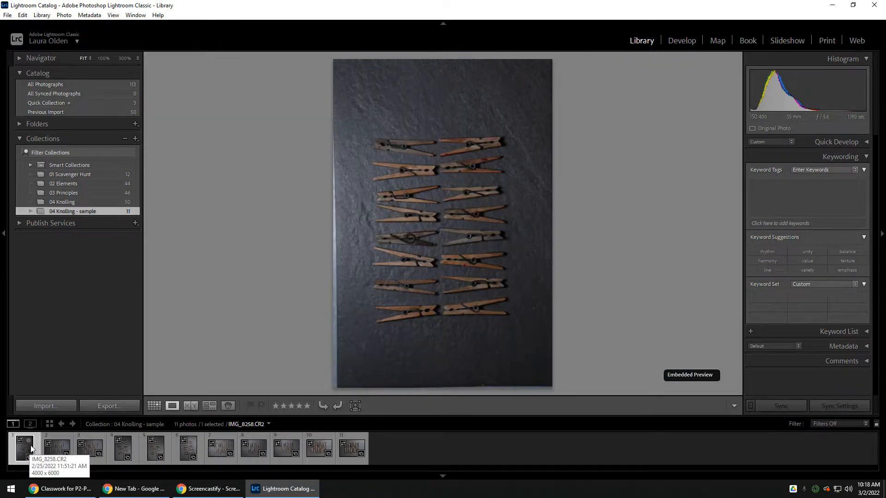
pyautogui.press('Right')
pyautogui.press('Right')
pyautogui.press('Right')
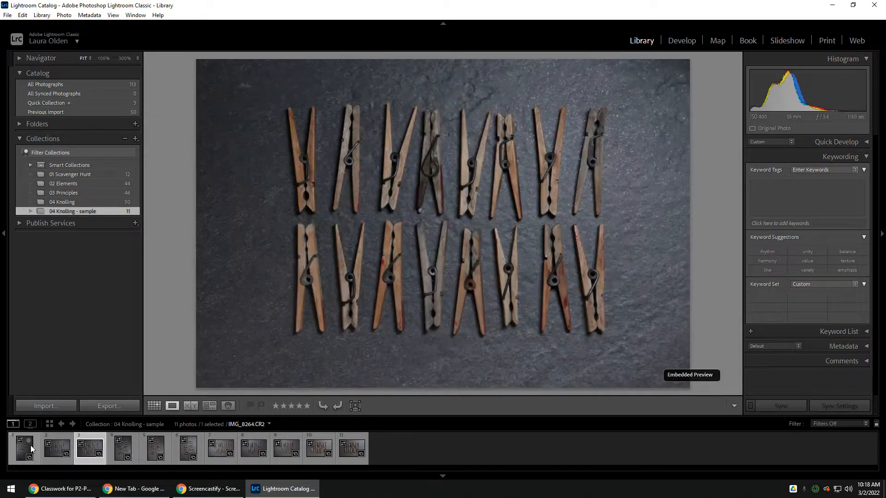
pyautogui.press('Right')
pyautogui.press('Right')
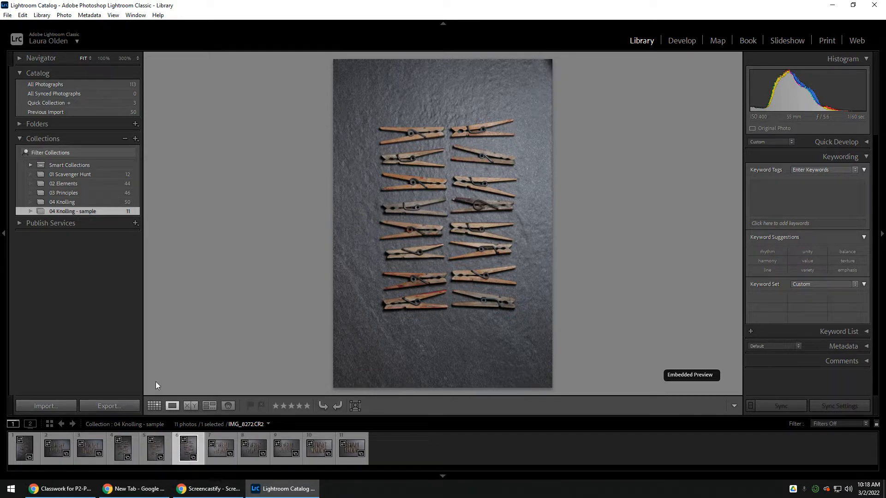
# - Rotate the first photo, IMG_8258.CR2, counterclockwise by three quarter turns into landscape orientation
pyautogui.click(22, 450)
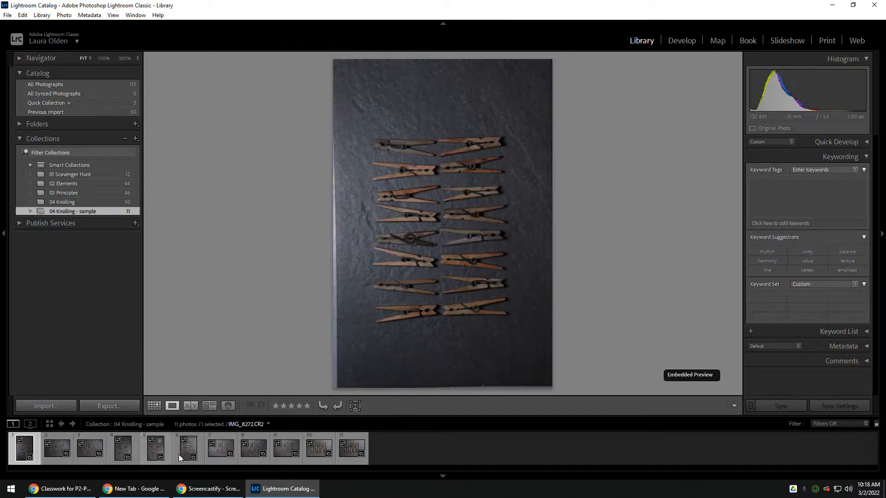
pyautogui.click(339, 408)
pyautogui.click(337, 408)
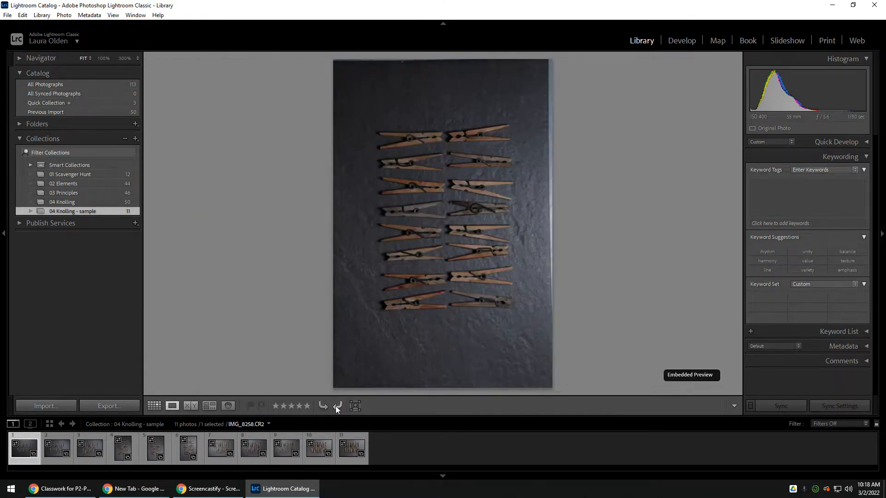
pyautogui.click(338, 408)
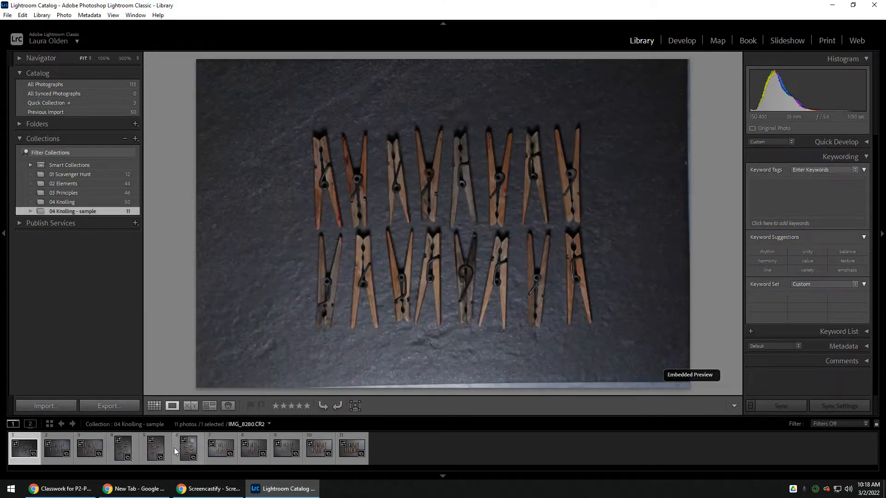
# - Rotate the fifth and sixth photos, IMG_8272.CR2 and IMG_8280.CR2, a quarter turn clockwise each into landscape orientation
pyautogui.click(154, 449)
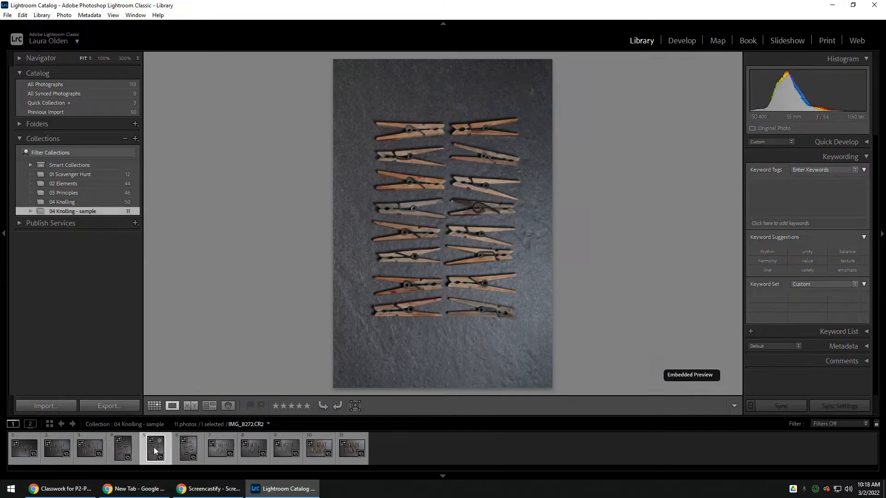
pyautogui.click(322, 405)
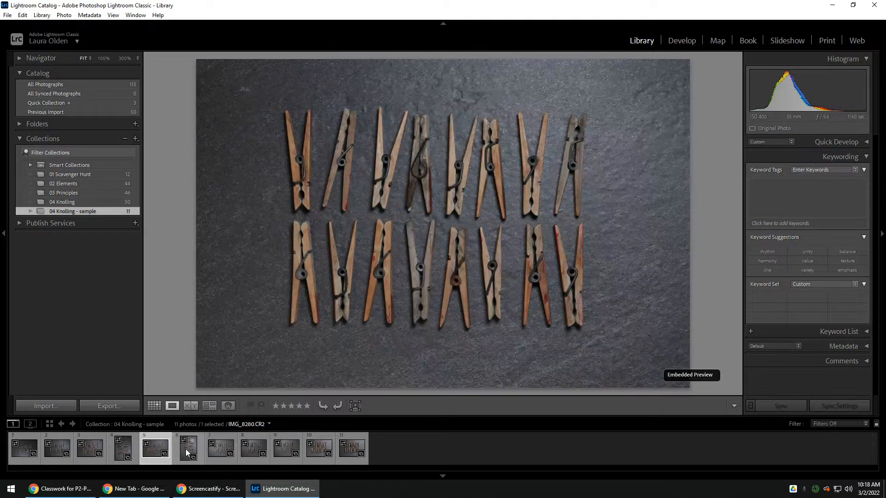
pyautogui.click(186, 450)
pyautogui.click(323, 405)
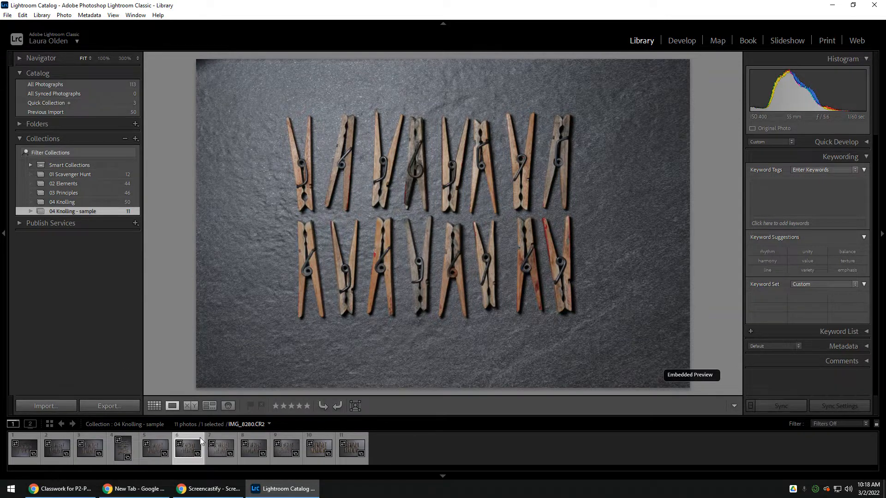
# - Turn the first photo, IMG_8258.CR2, by 180 degrees to match the direction of the other clothespin photos
pyautogui.click(16, 454)
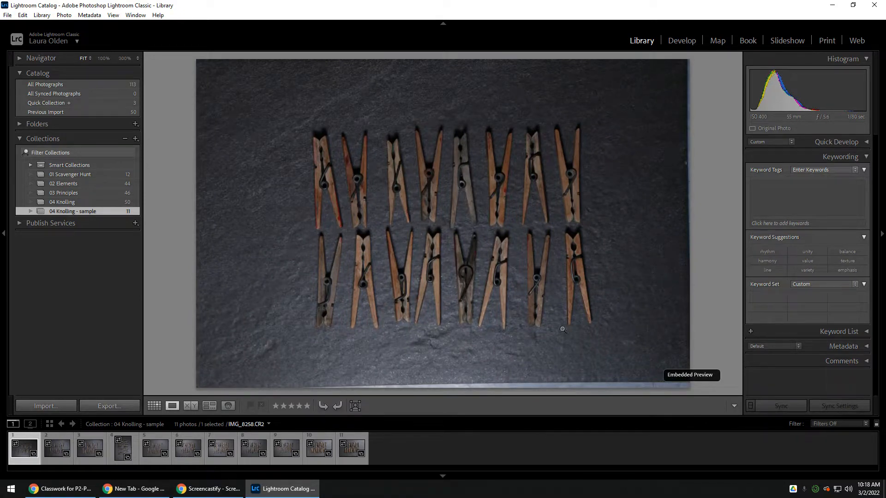
pyautogui.doubleClick(328, 405)
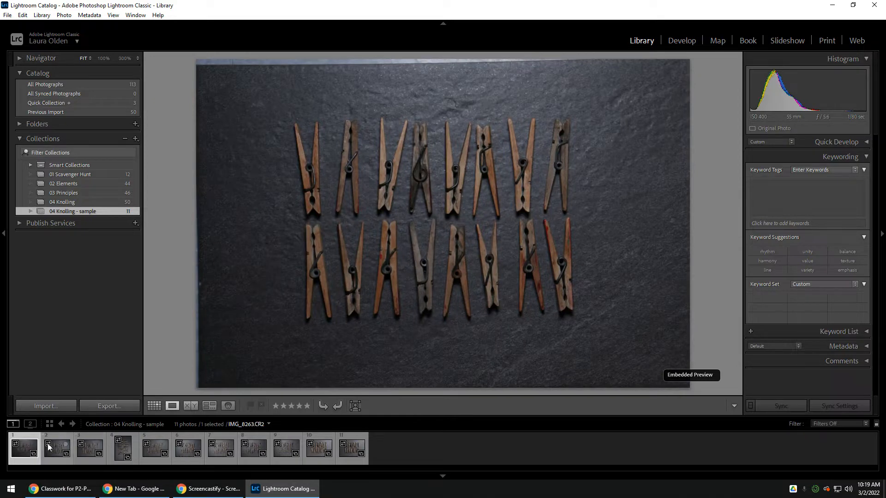
pyautogui.click(66, 445)
# - Enlarge the viewing area by hiding both side panels, and examine the sharpness of IMG_8263.CR2 up close
pyautogui.click(5, 223)
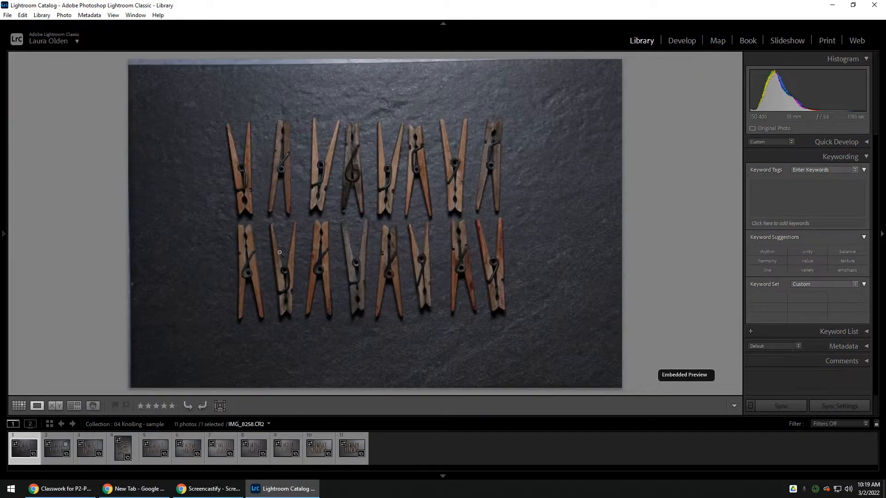
pyautogui.click(881, 234)
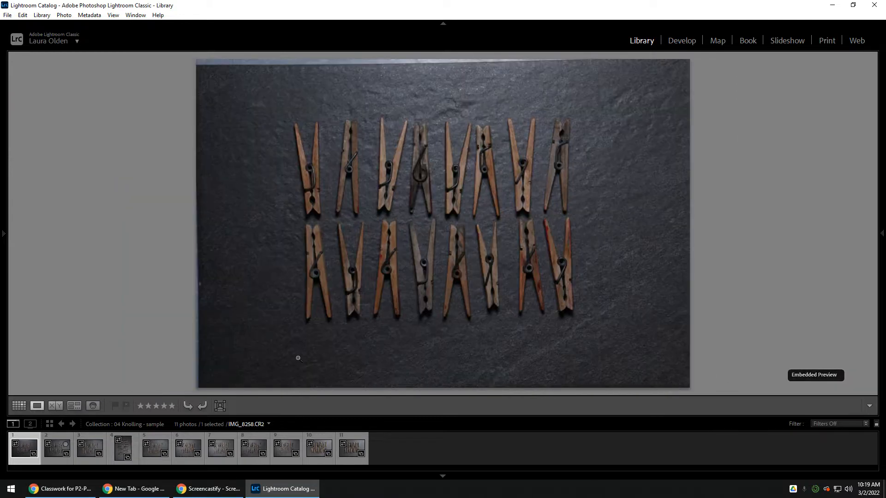
pyautogui.press('Right')
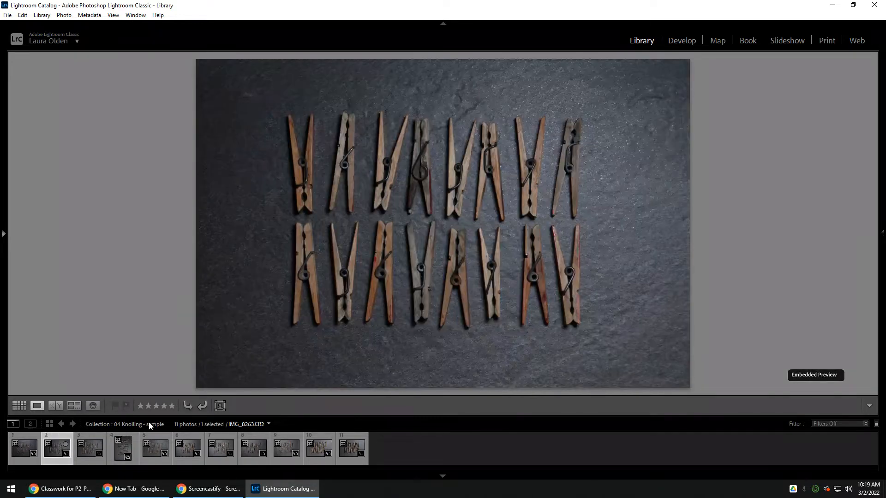
pyautogui.click(471, 216)
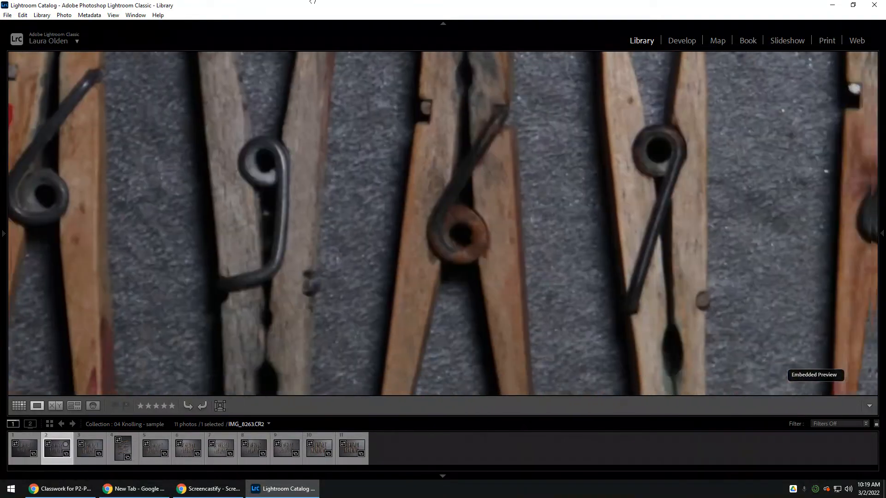
pyautogui.moveTo(313, 2); pyautogui.dragTo(242, 2)
pyautogui.moveTo(622, 172); pyautogui.dragTo(492, 216)
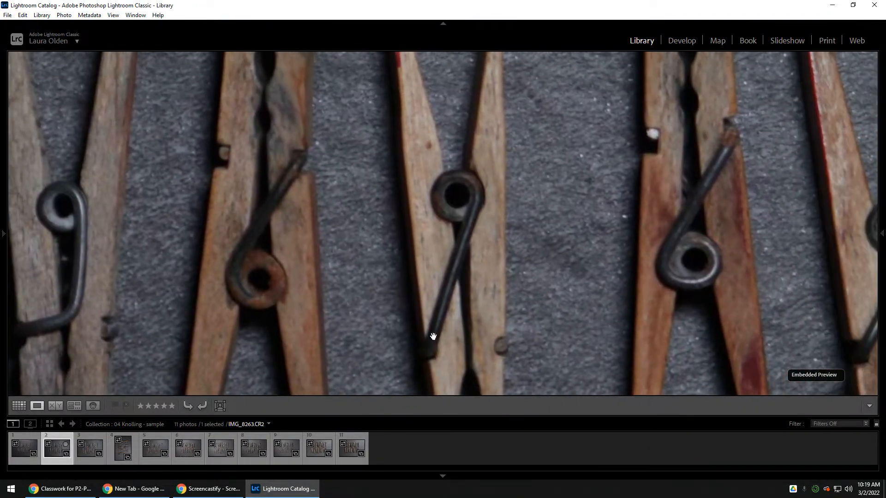
pyautogui.moveTo(749, 126); pyautogui.dragTo(397, 475)
pyautogui.moveTo(368, 157); pyautogui.dragTo(406, 376)
# - Compare the close-up sharpness from the third photo onward and rate IMG_8272.CR2 and IMG_8281.CR2 five stars
pyautogui.click(89, 445)
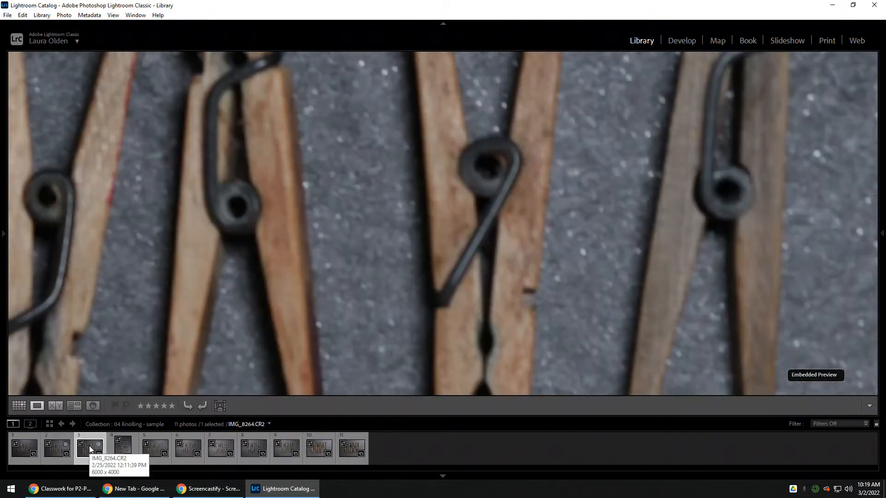
pyautogui.press('Right')
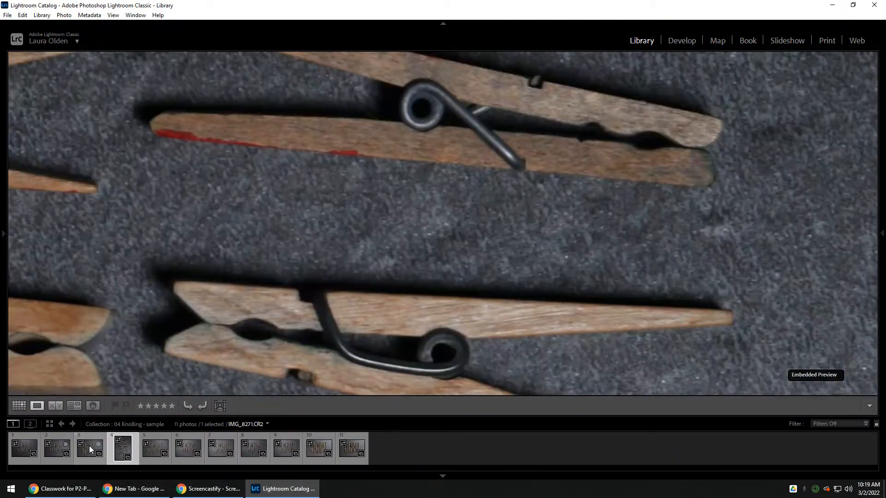
pyautogui.press('Right')
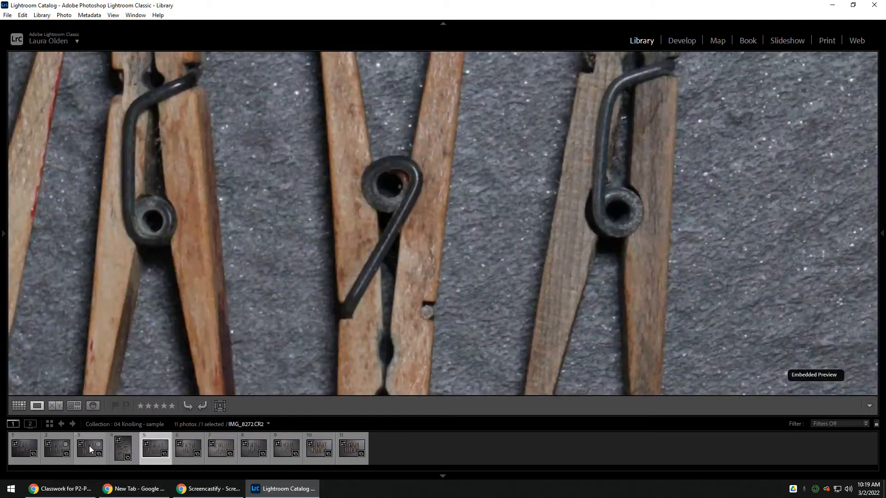
pyautogui.press('5')
pyautogui.press('Right')
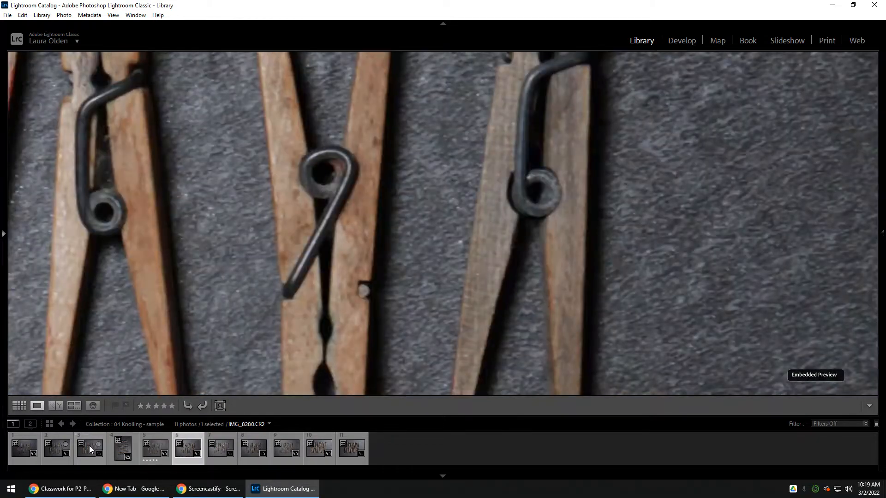
pyautogui.press('Right')
pyautogui.press('5')
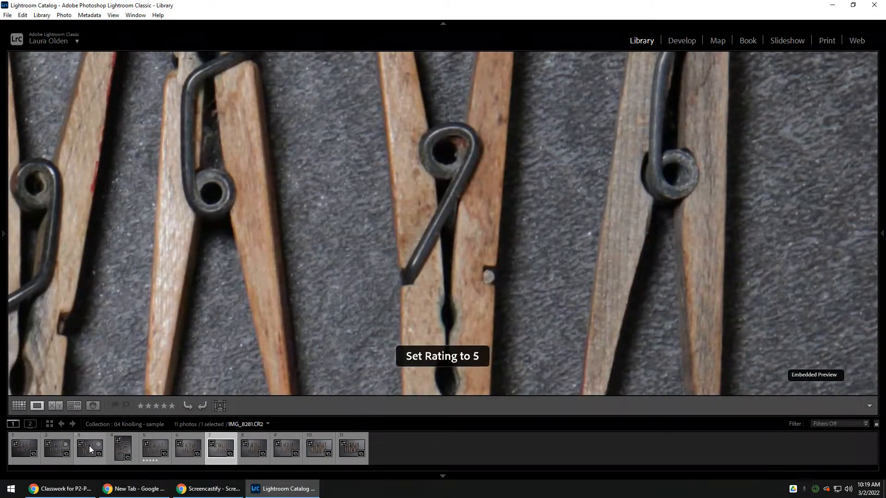
# - Continue the close-up check through the remaining photos and rate IMG_8291.CR2 and IMG_8299.CR2 five stars
pyautogui.press('Right')
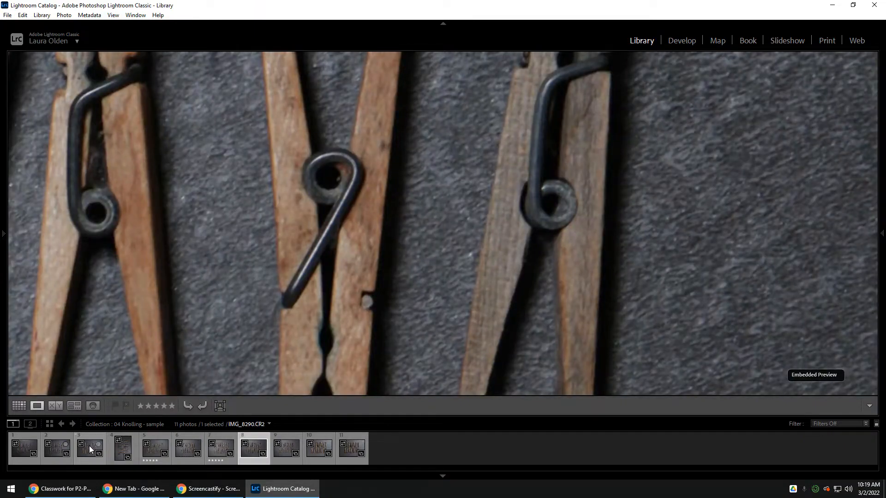
pyautogui.press('Right')
pyautogui.press('5')
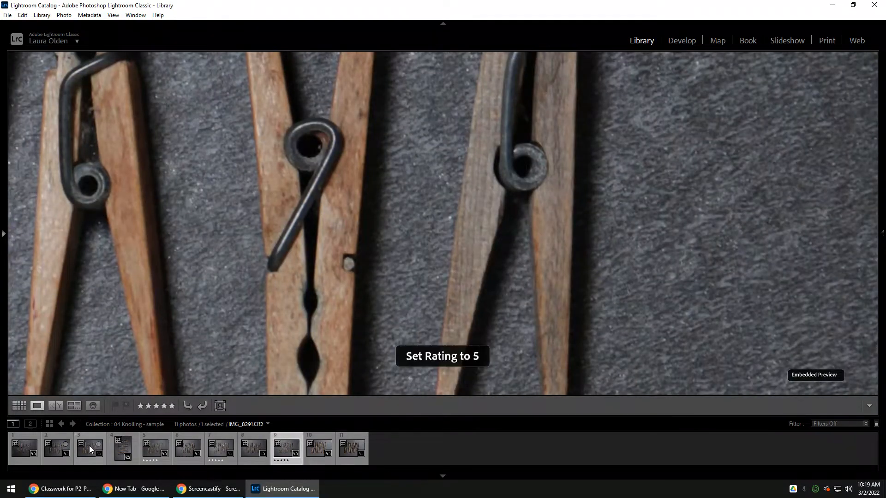
pyautogui.press('Right')
pyautogui.press('Right')
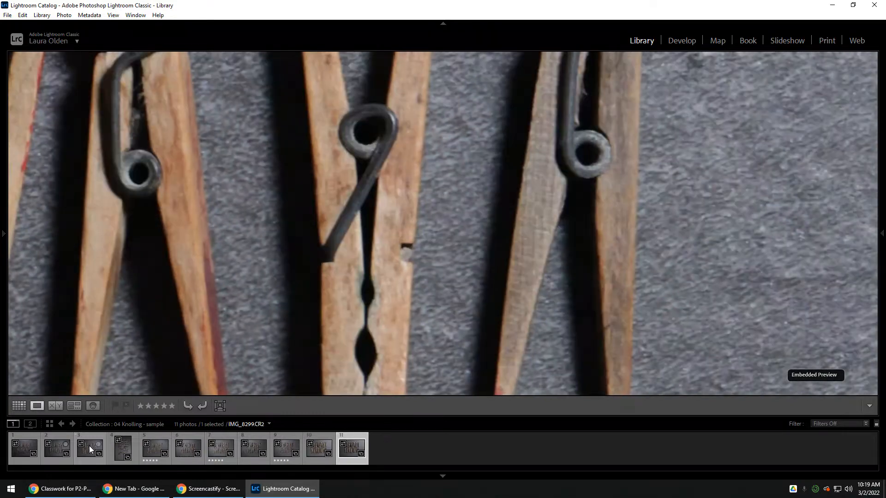
pyautogui.press('5')
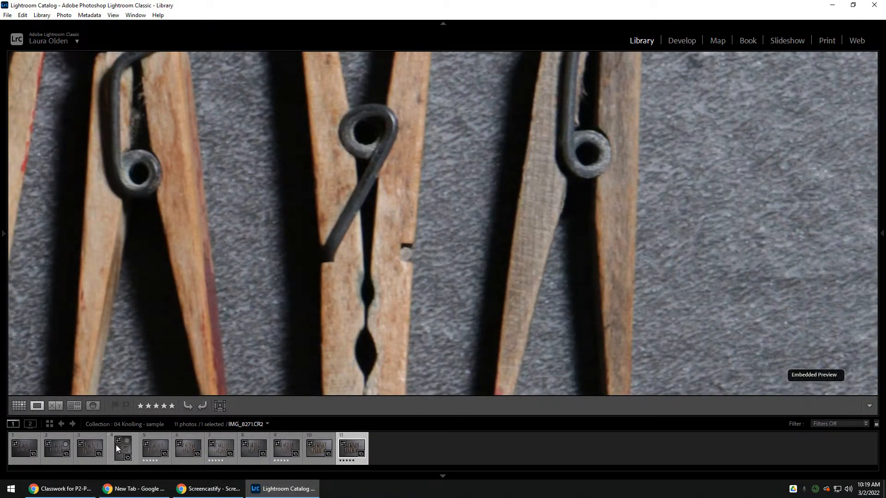
# - Rotate the fourth photo, IMG_8271.CR2, counterclockwise by three quarter turns into landscape orientation
pyautogui.click(124, 456)
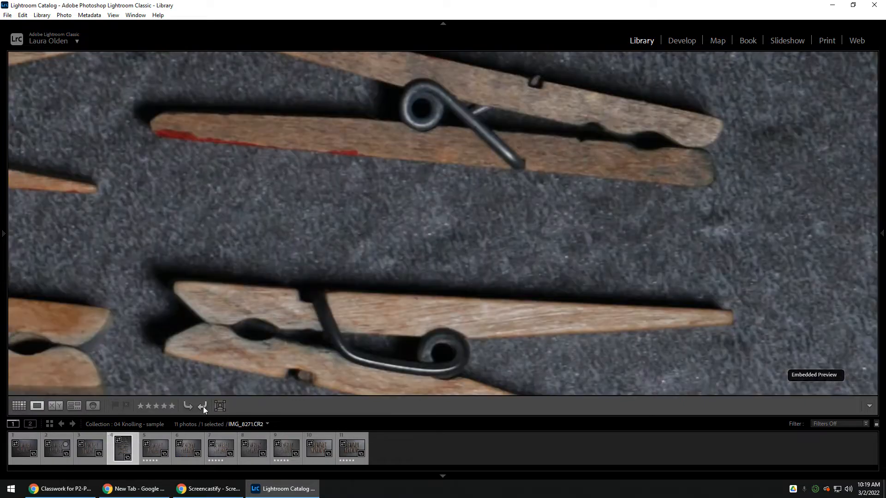
pyautogui.click(203, 407)
pyautogui.click(203, 406)
pyautogui.click(203, 406)
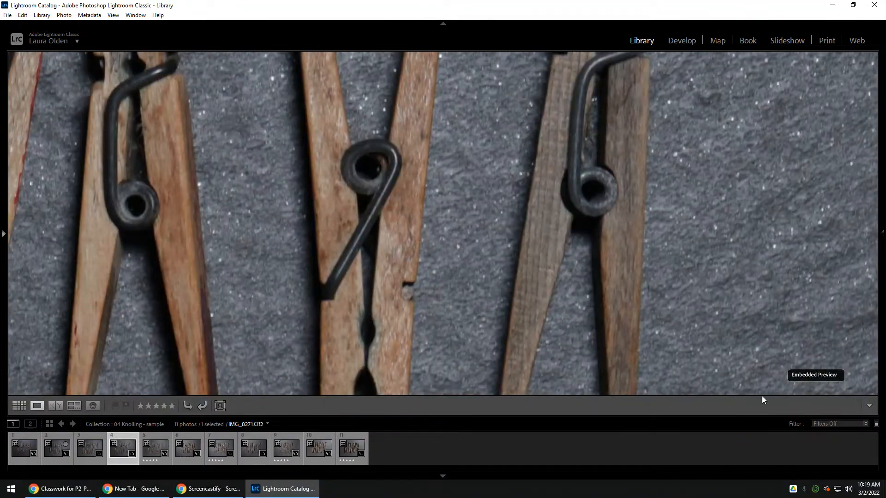
# - Filter the collection to show only rated photos
pyautogui.click(368, 257)
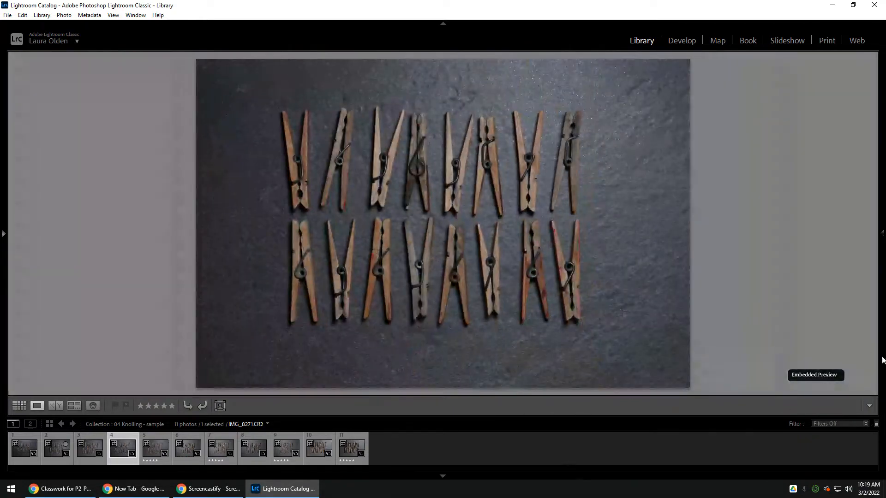
pyautogui.click(820, 421)
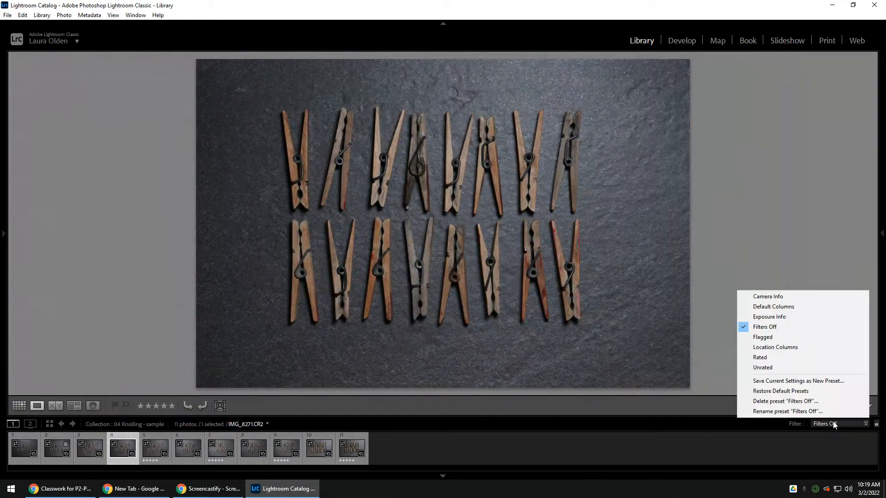
pyautogui.click(768, 362)
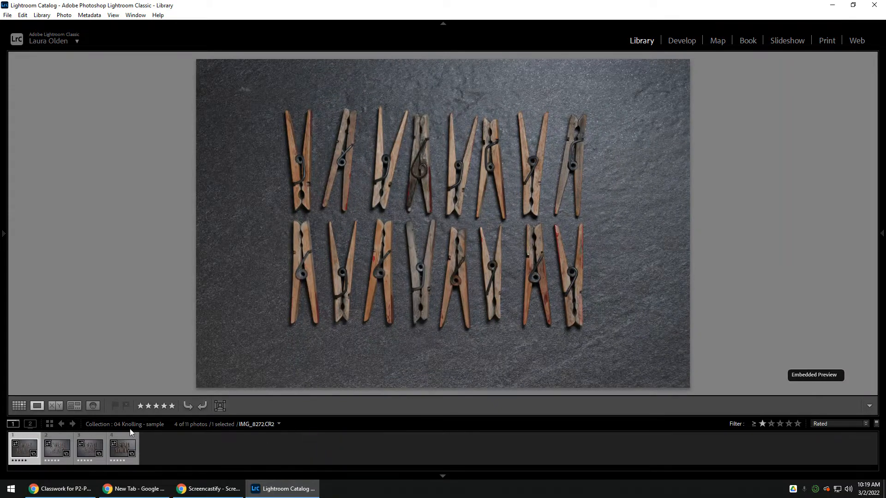
# - Compare the rated photos with one another and open IMG_8299.CR2 in the Develop module
pyautogui.press('Right')
pyautogui.press('Right')
pyautogui.press('Left')
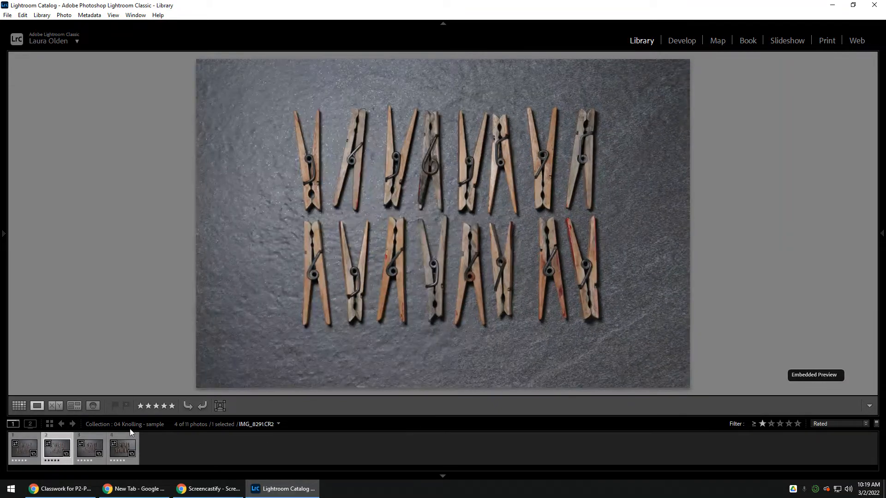
pyautogui.press('Right')
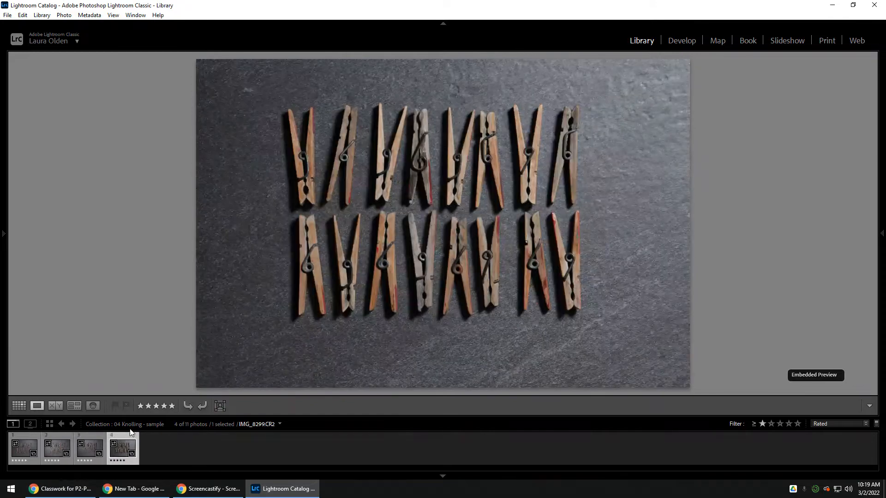
pyautogui.press('Left')
pyautogui.press('Left')
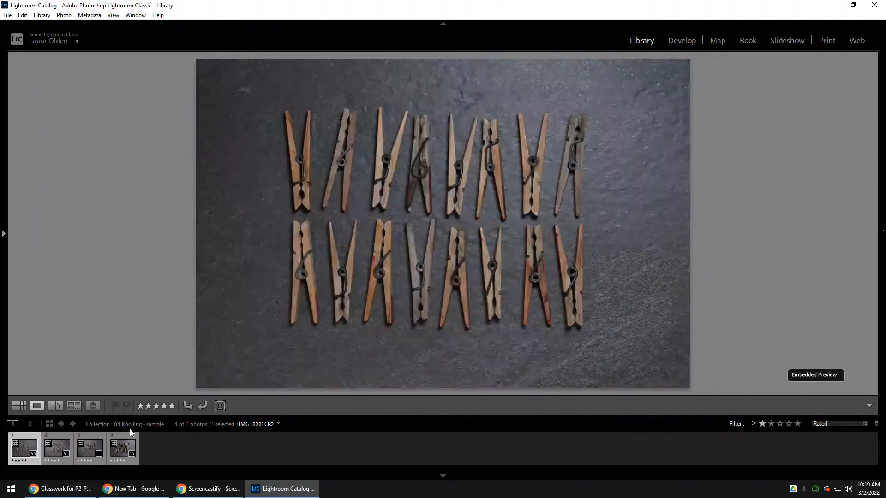
pyautogui.press('Right')
pyautogui.press('Right')
pyautogui.press('Right')
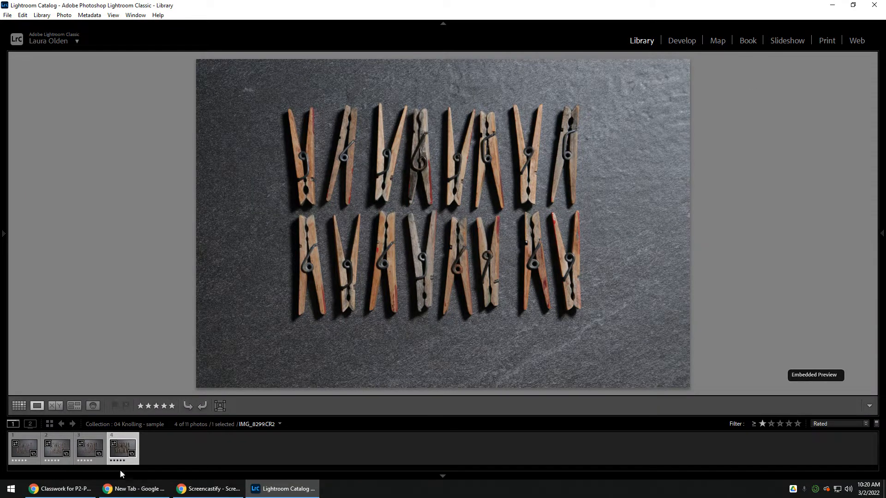
pyautogui.click(682, 41)
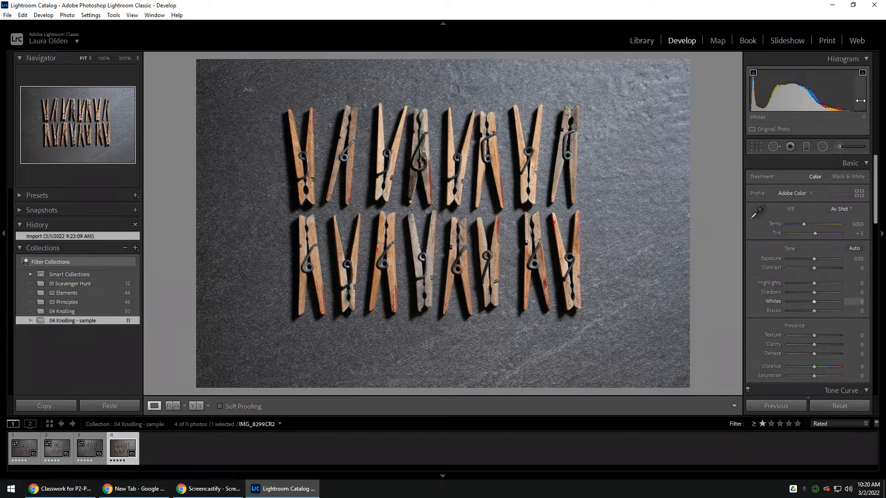
pyautogui.moveTo(862, 105); pyautogui.dragTo(868, 102)
pyautogui.moveTo(788, 87); pyautogui.dragTo(792, 86)
pyautogui.hotkey('ctrl', 'z')
pyautogui.hotkey('ctrl', 'z')
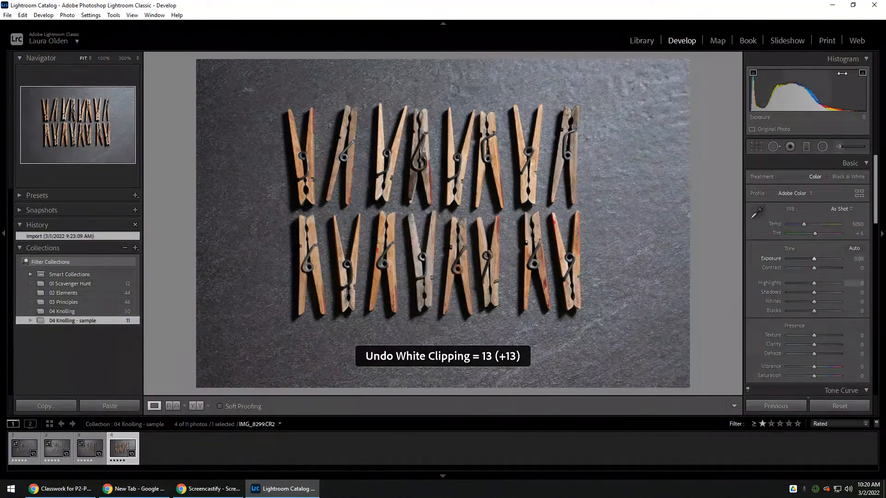
# - Adjust the photo's tones to Exposure +0.32, Highlights -24, Whites +27 and Blacks -8
pyautogui.moveTo(810, 96); pyautogui.dragTo(877, 108)
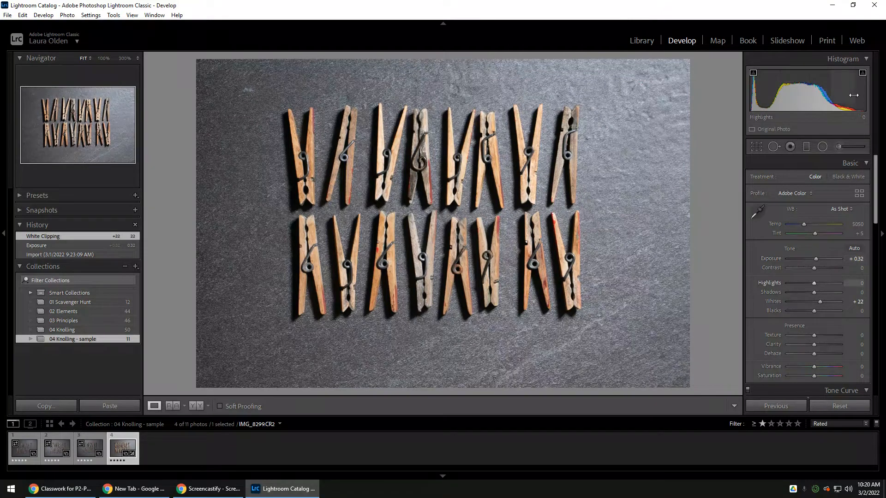
pyautogui.moveTo(854, 95); pyautogui.dragTo(824, 97)
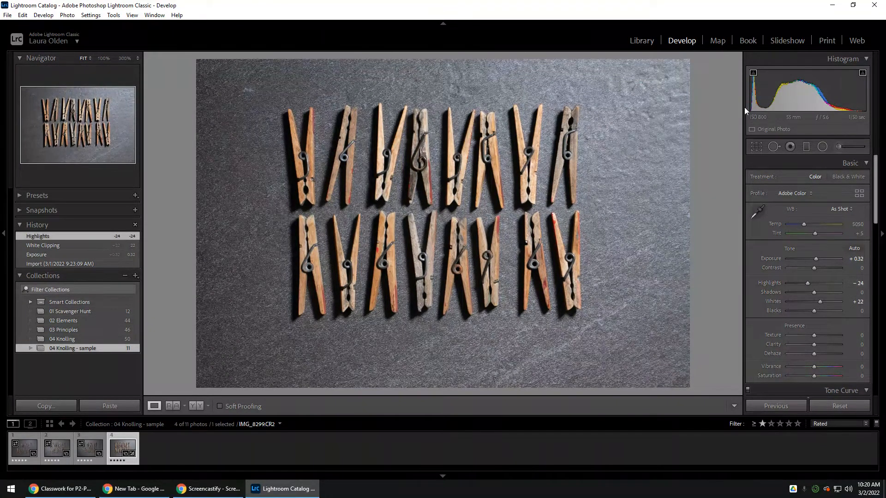
pyautogui.moveTo(757, 108); pyautogui.dragTo(753, 108)
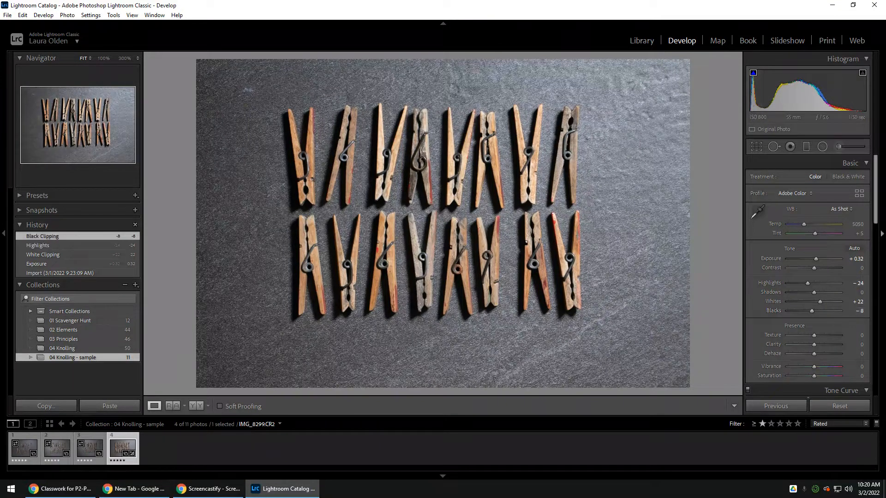
pyautogui.moveTo(866, 111); pyautogui.dragTo(870, 110)
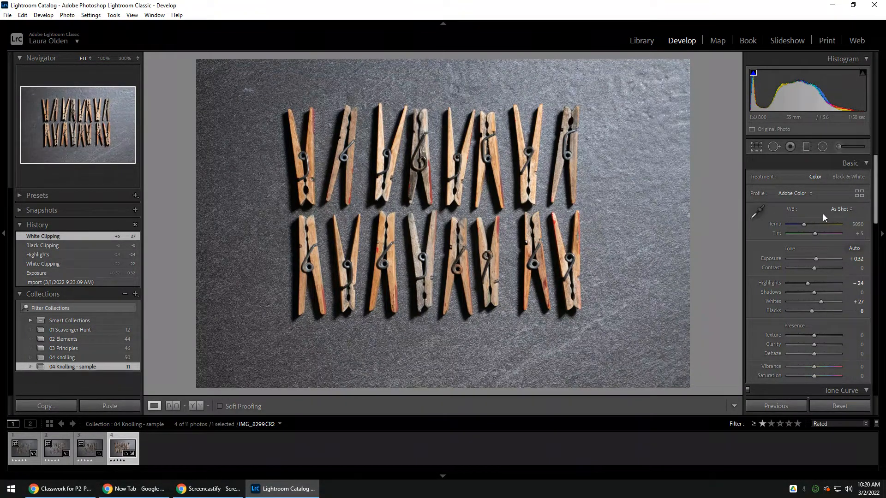
# - Correct the white balance by sampling the gray slate background in several spots, finishing with Temp 5600 and Tint -1
pyautogui.click(757, 212)
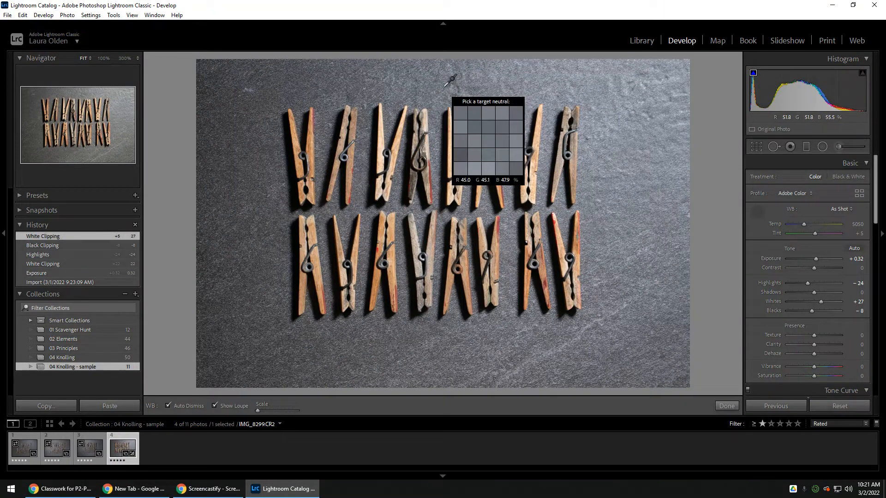
pyautogui.click(445, 85)
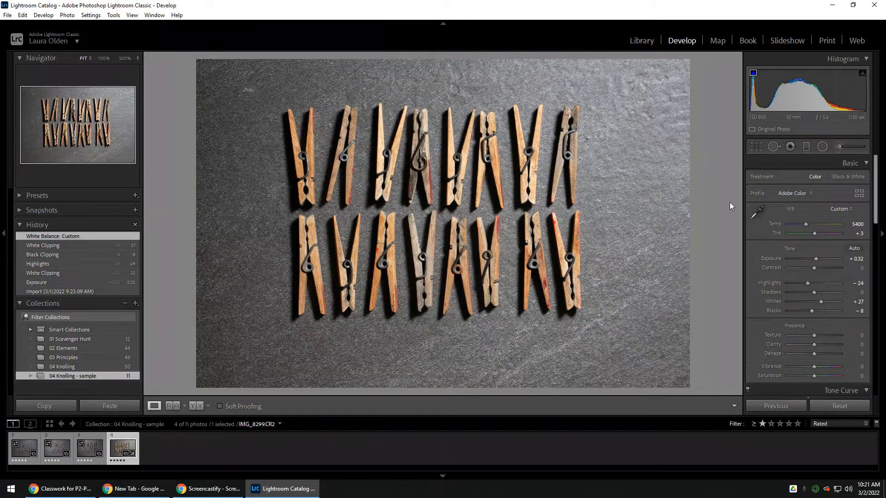
pyautogui.click(757, 212)
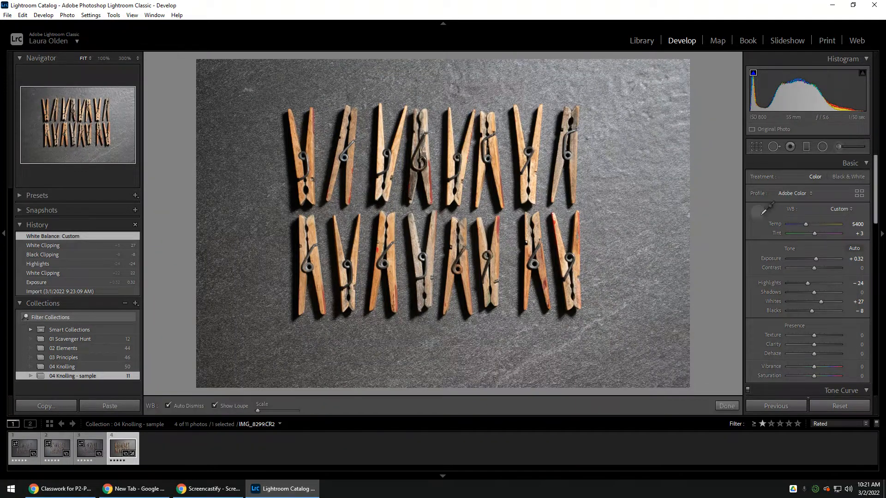
pyautogui.click(257, 204)
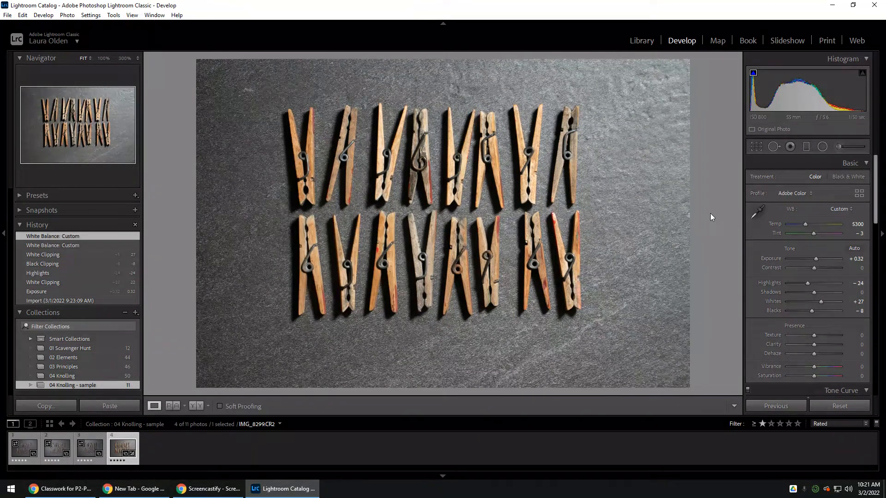
pyautogui.click(632, 189)
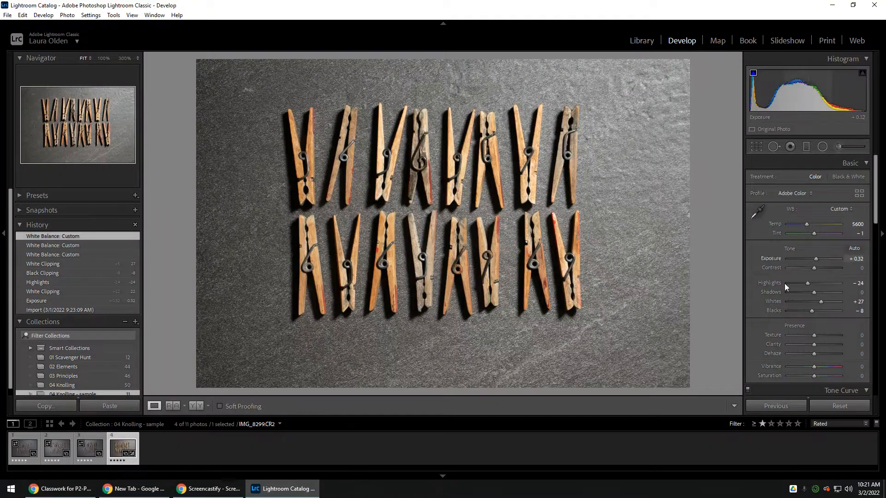
# - Set the photo's Texture to +11 and Clarity to +14
pyautogui.scroll(-2, 790, 288)
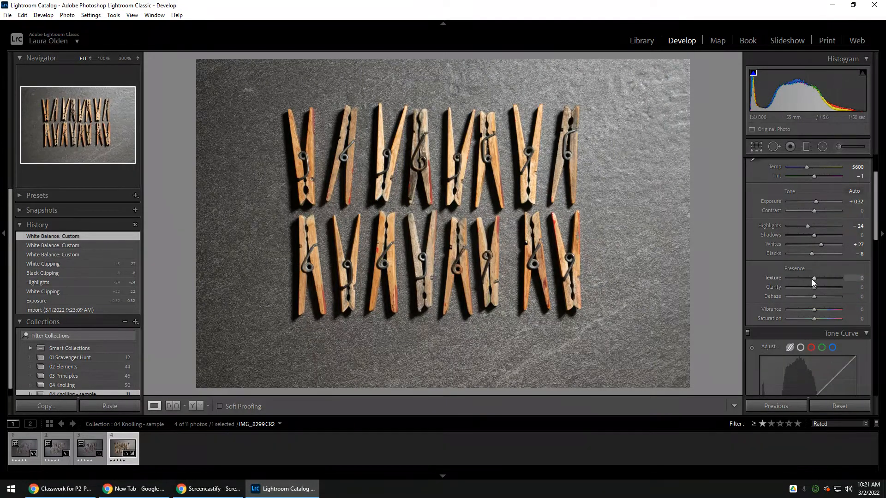
pyautogui.moveTo(816, 278); pyautogui.dragTo(819, 287)
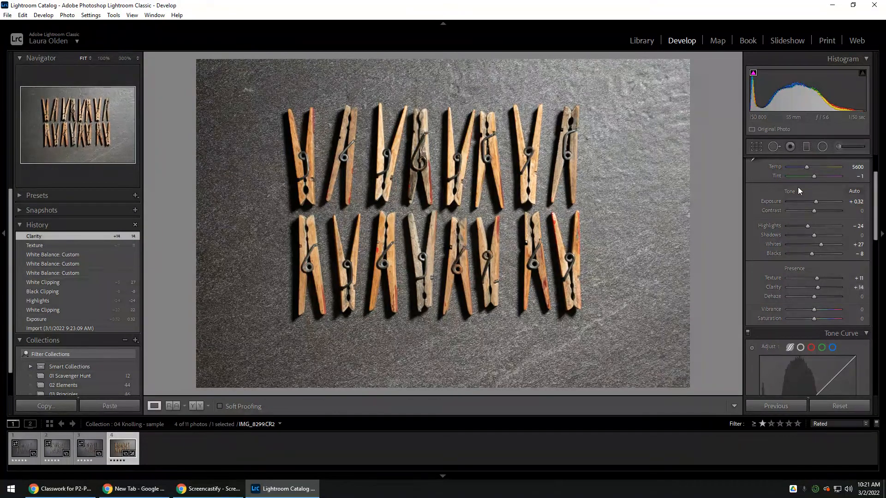
# - Add a graduated filter from the photo's right edge past its middle, hide the mask overlay and set the filter's Exposure to -0.44
pyautogui.click(807, 147)
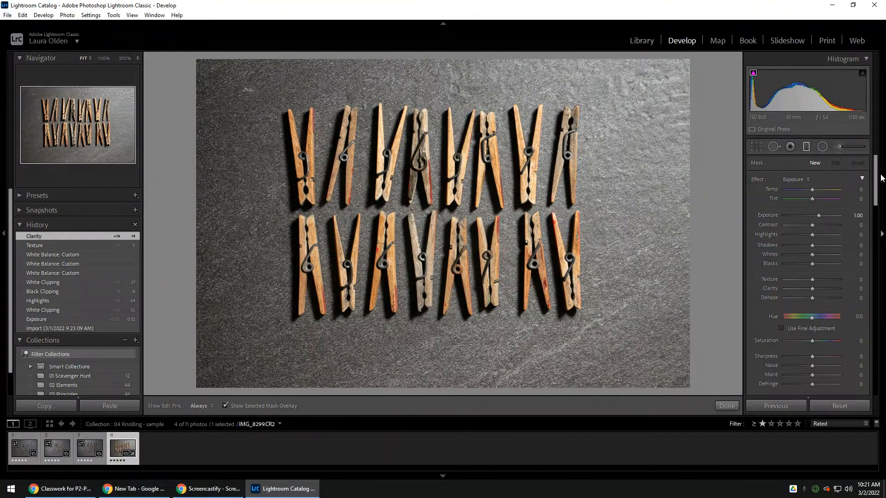
pyautogui.moveTo(694, 214); pyautogui.dragTo(325, 208)
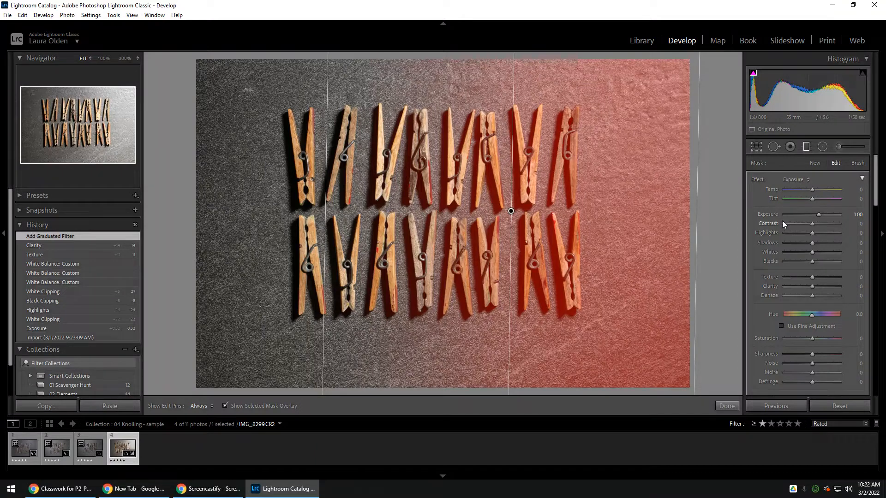
pyautogui.moveTo(818, 214); pyautogui.dragTo(808, 214)
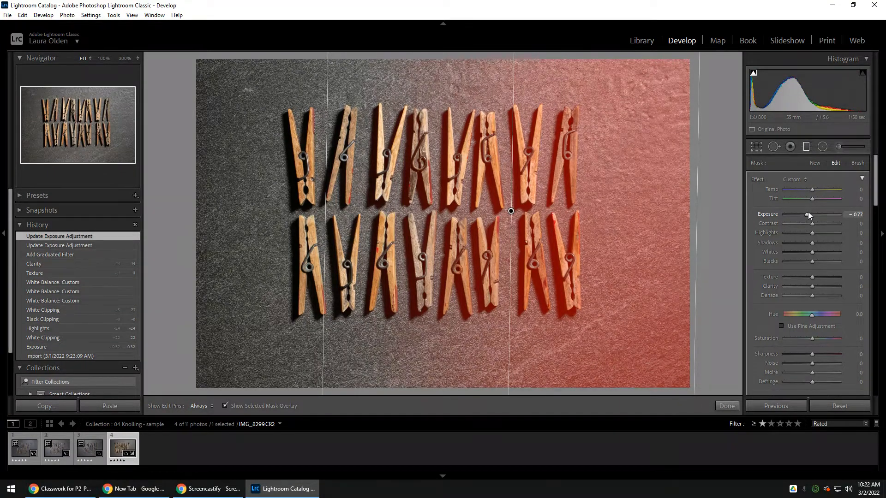
pyautogui.press('o')
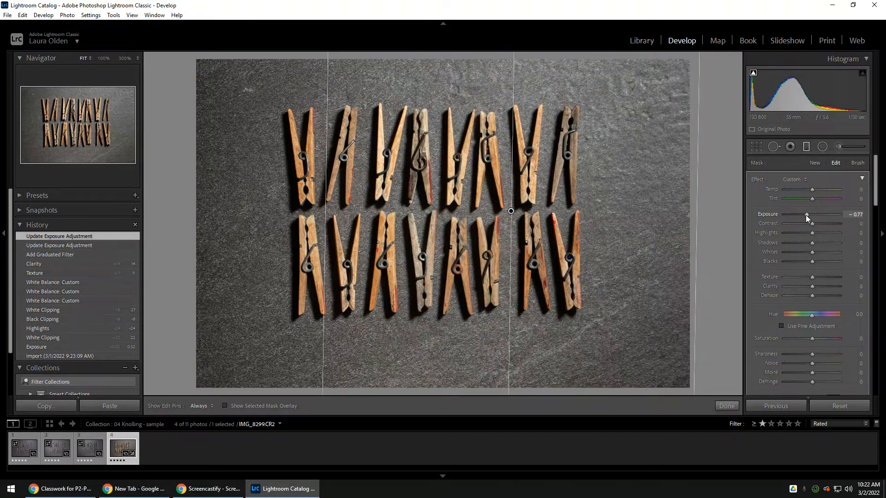
pyautogui.moveTo(806, 215); pyautogui.dragTo(809, 215)
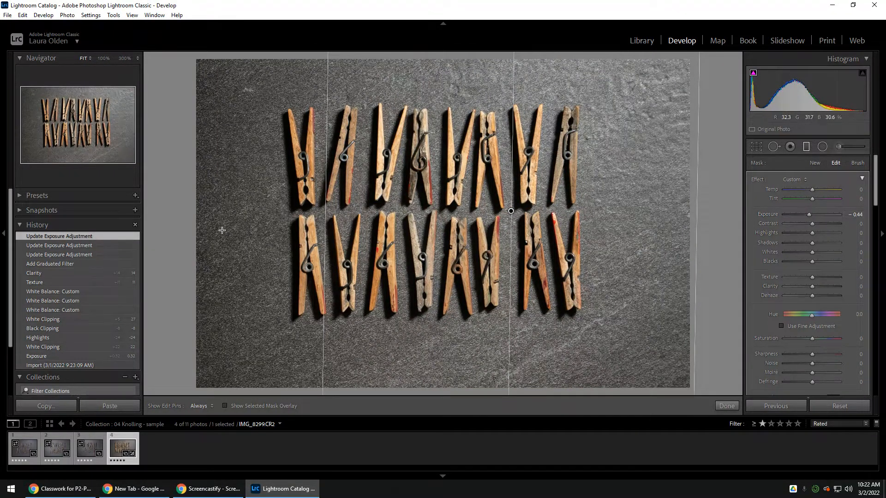
# - Extend the graduated filter's fading edge to the leftmost clothespins and finish the filter
pyautogui.moveTo(332, 237); pyautogui.dragTo(313, 238)
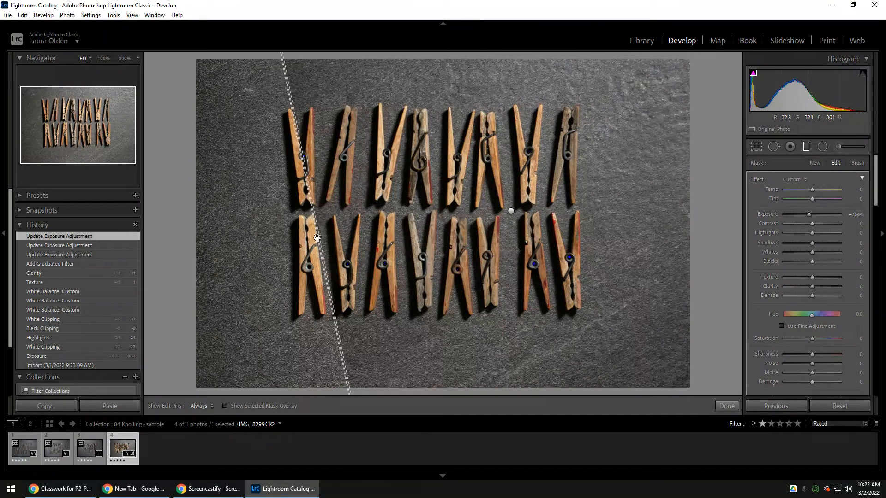
pyautogui.hotkey('ctrl', 'z')
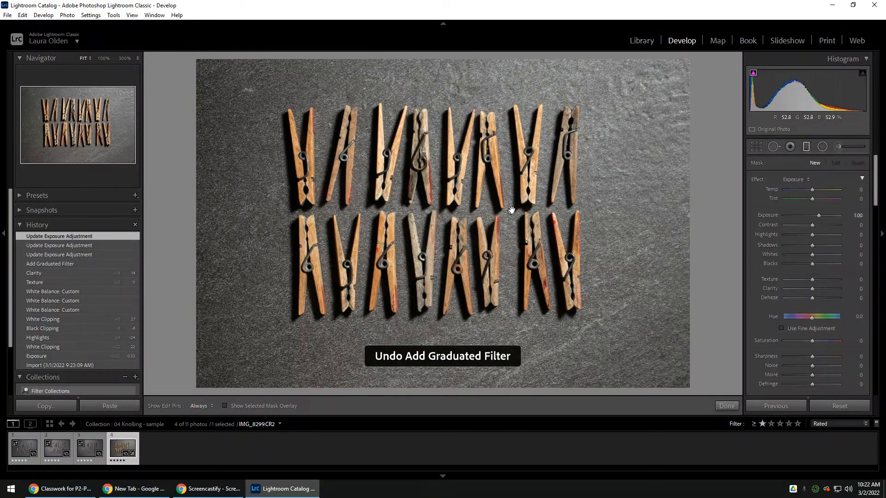
pyautogui.click(511, 211)
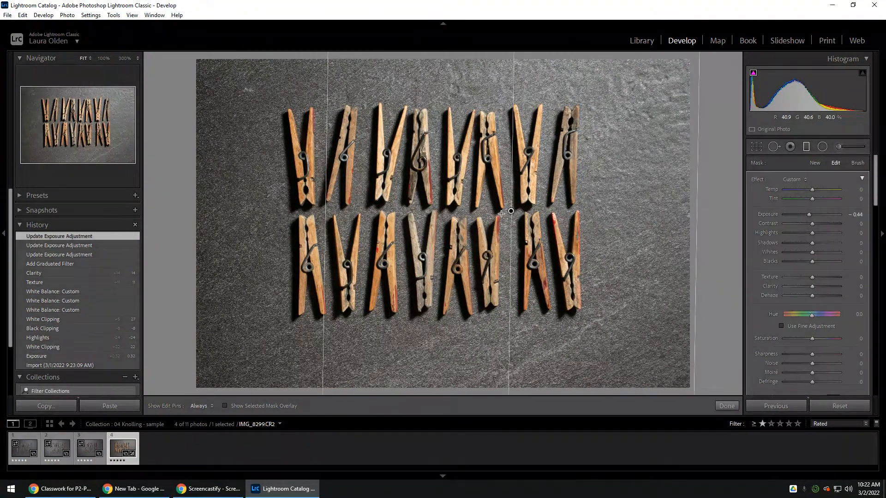
pyautogui.moveTo(326, 219); pyautogui.dragTo(287, 215)
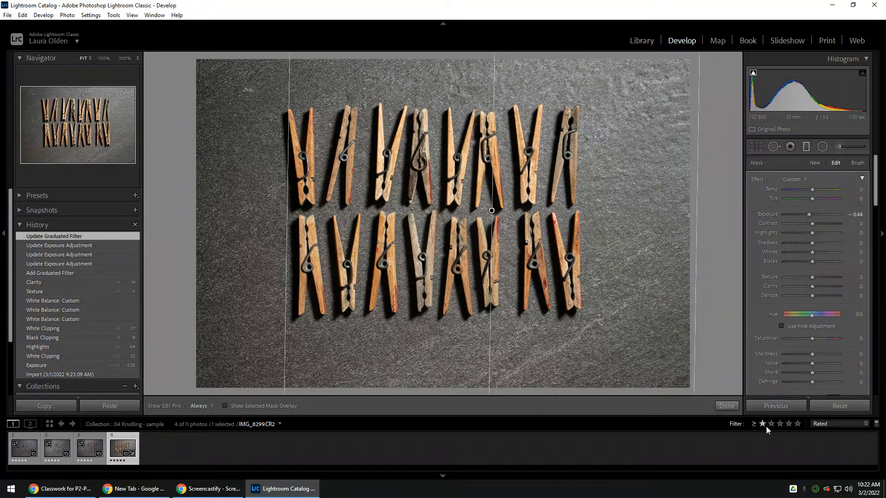
pyautogui.click(718, 406)
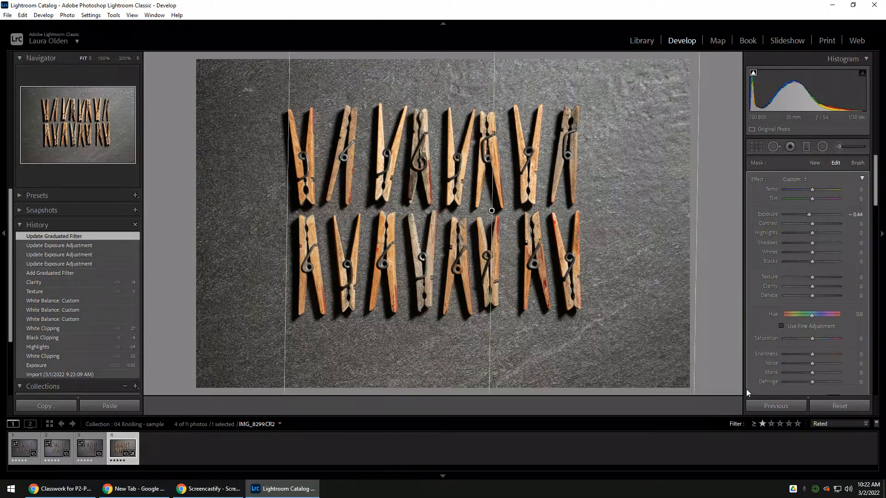
# - Add a second graduated filter from the photo's left edge to the second clothespin column with Exposure 0.23, and compare before and after
pyautogui.click(807, 150)
pyautogui.moveTo(192, 228); pyautogui.dragTo(324, 229)
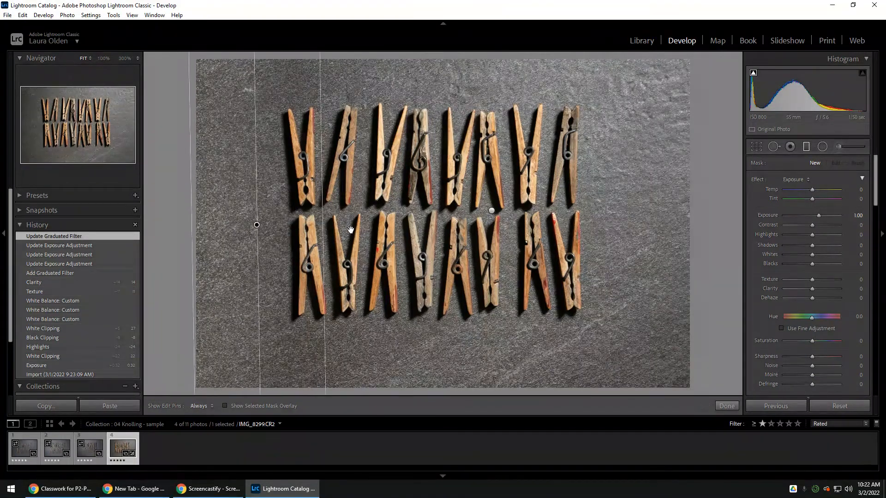
pyautogui.doubleClick(768, 213)
pyautogui.moveTo(814, 215); pyautogui.dragTo(814, 215)
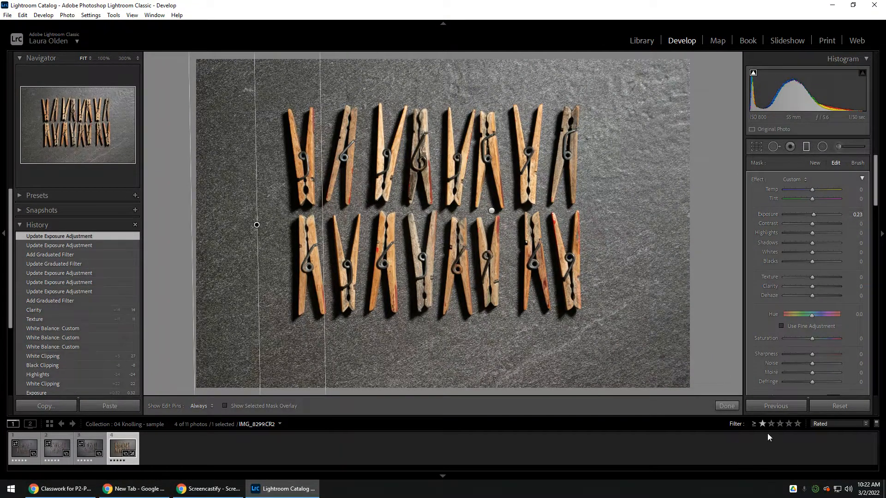
pyautogui.click(727, 406)
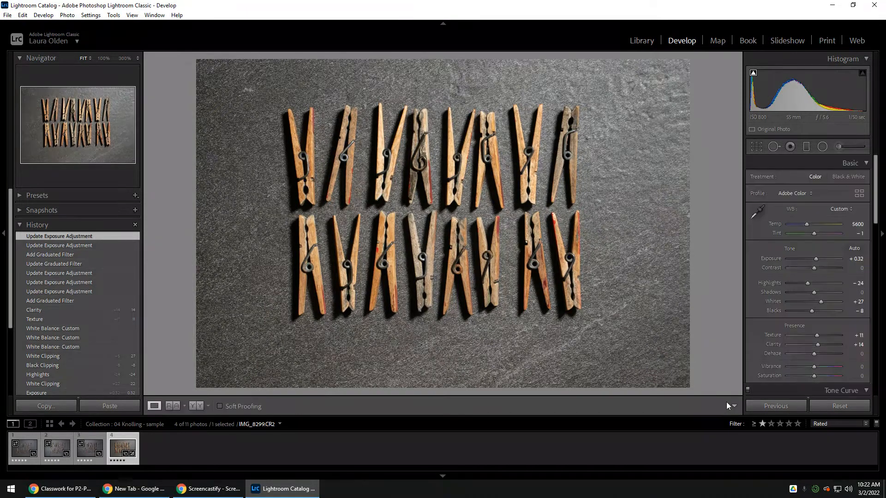
pyautogui.click(200, 406)
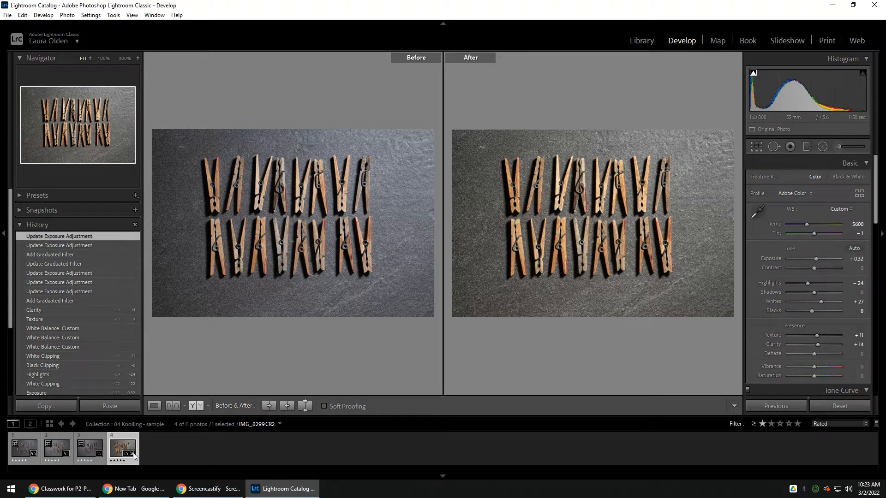
pyautogui.click(155, 406)
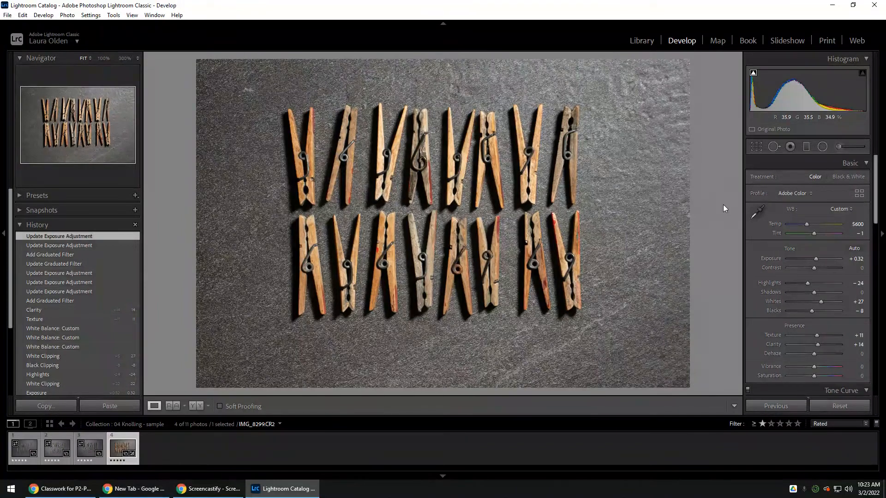
# - Crop the photo slightly tighter, set the crop aspect ratio to 5 x 7 and reposition the clothespins within the frame
pyautogui.click(755, 147)
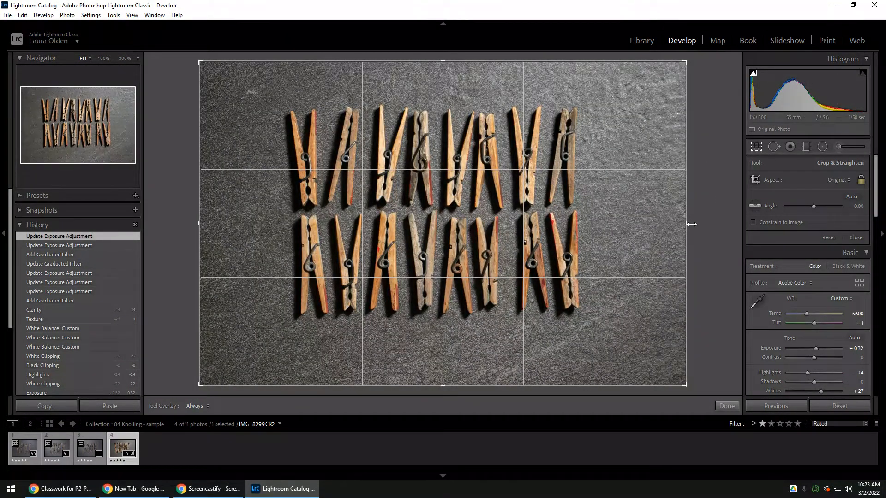
pyautogui.moveTo(692, 224); pyautogui.dragTo(680, 224)
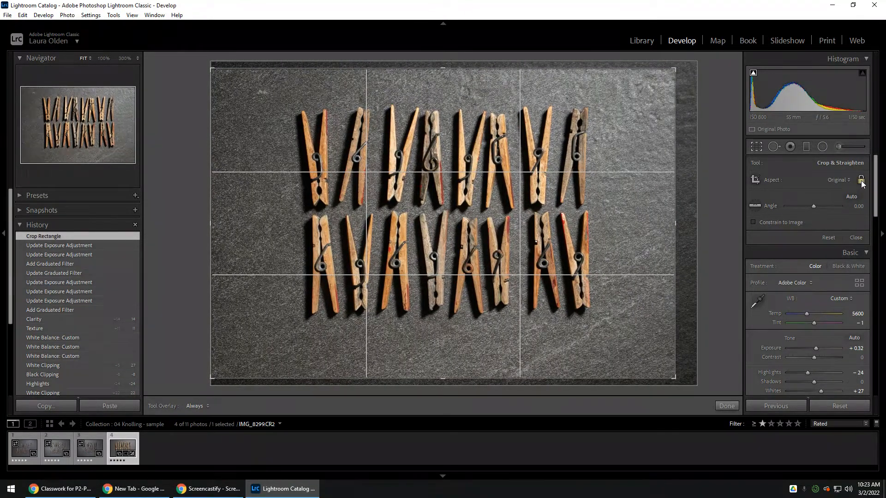
pyautogui.click(836, 180)
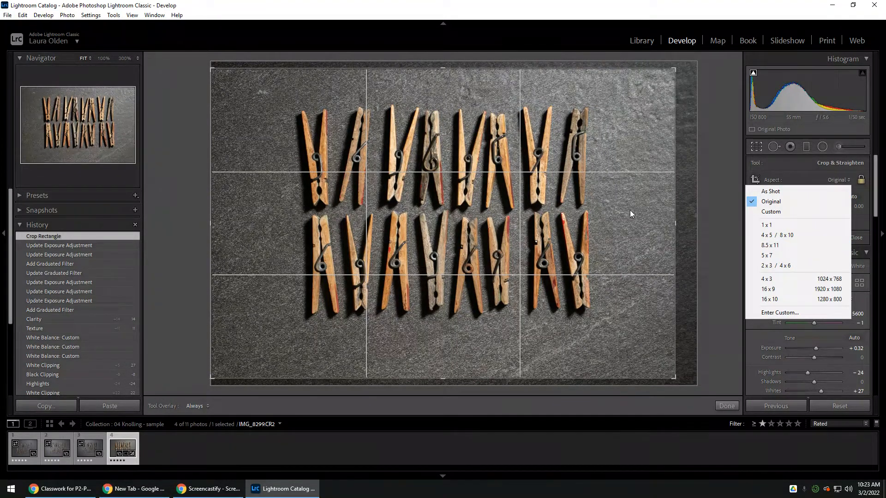
pyautogui.click(780, 256)
pyautogui.moveTo(607, 203); pyautogui.dragTo(606, 204)
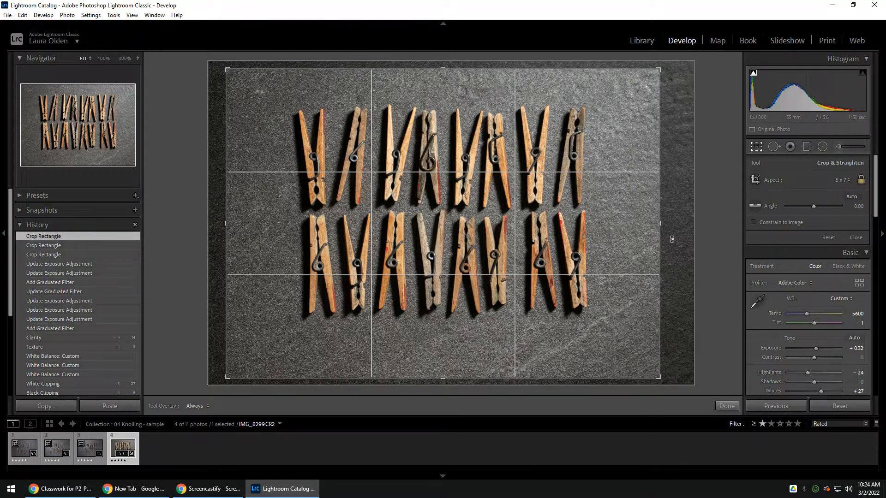
# - Straighten the photo along the gap between the two clothespin rows, using a crop angle of 1.02
pyautogui.moveTo(690, 240); pyautogui.dragTo(696, 248)
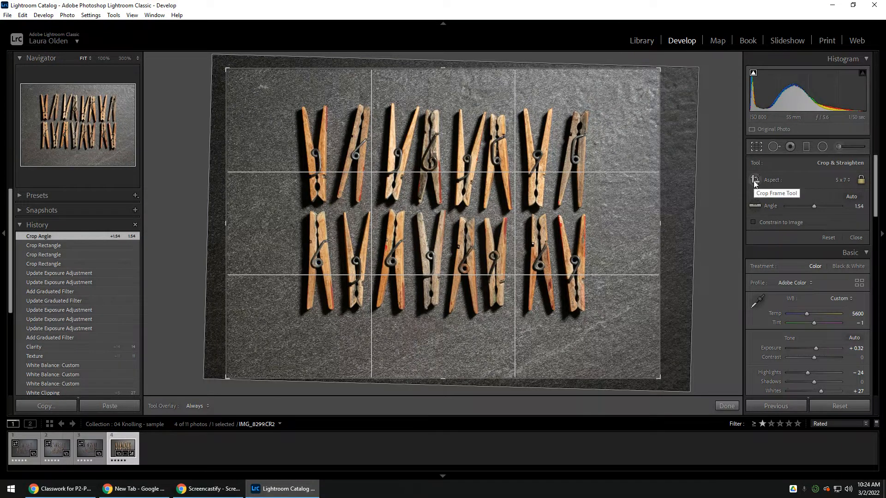
pyautogui.click(754, 207)
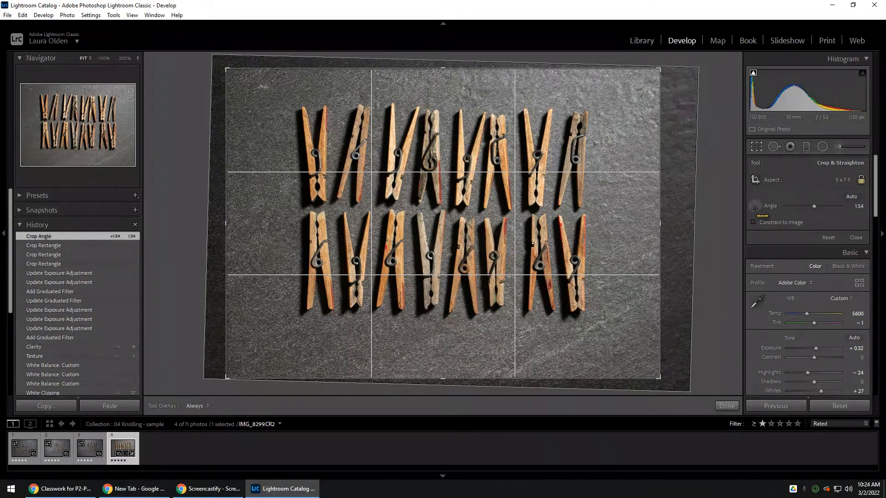
pyautogui.moveTo(306, 200)
pyautogui.mouseDown()
pyautogui.moveTo(594, 210)
pyautogui.moveTo(586, 207)
pyautogui.mouseUp()
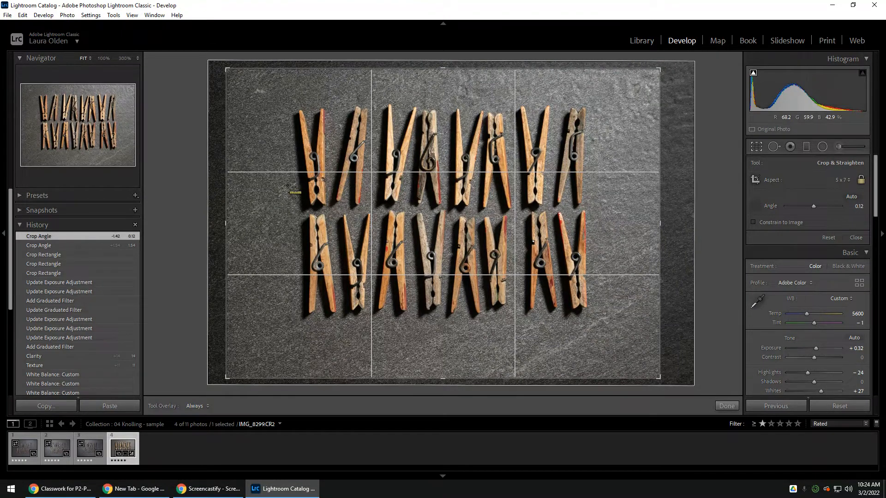
pyautogui.moveTo(266, 215); pyautogui.dragTo(644, 208)
pyautogui.moveTo(649, 208)
pyautogui.mouseDown()
pyautogui.moveTo(659, 207)
pyautogui.moveTo(647, 208)
pyautogui.mouseUp()
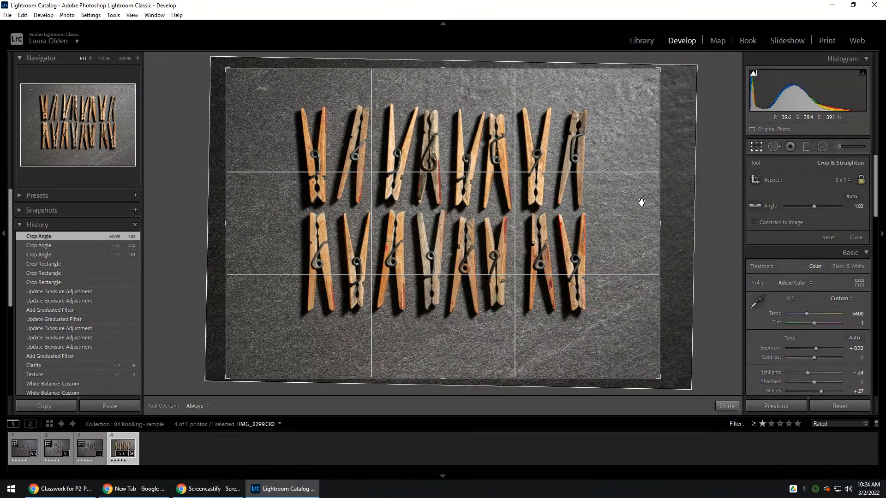
# - Finish the crop, apply the automatic Upright perspective correction, and compare the photo before and after it
pyautogui.click(728, 406)
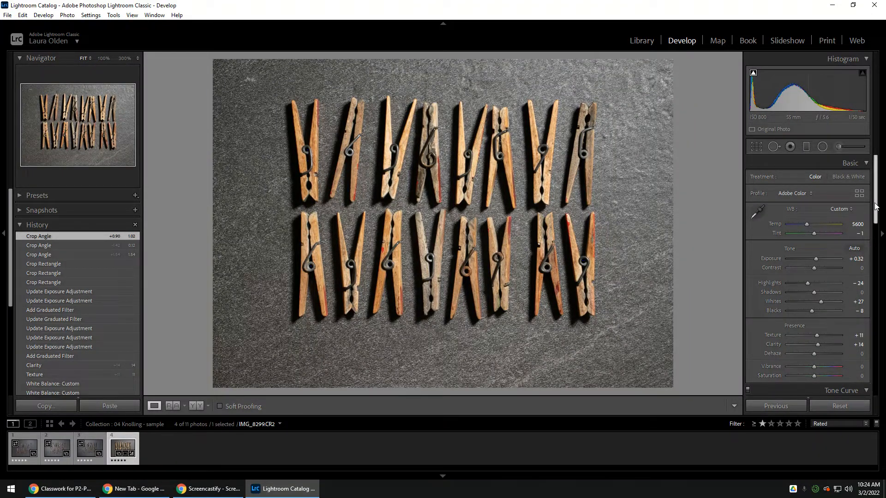
pyautogui.moveTo(873, 209); pyautogui.dragTo(881, 392)
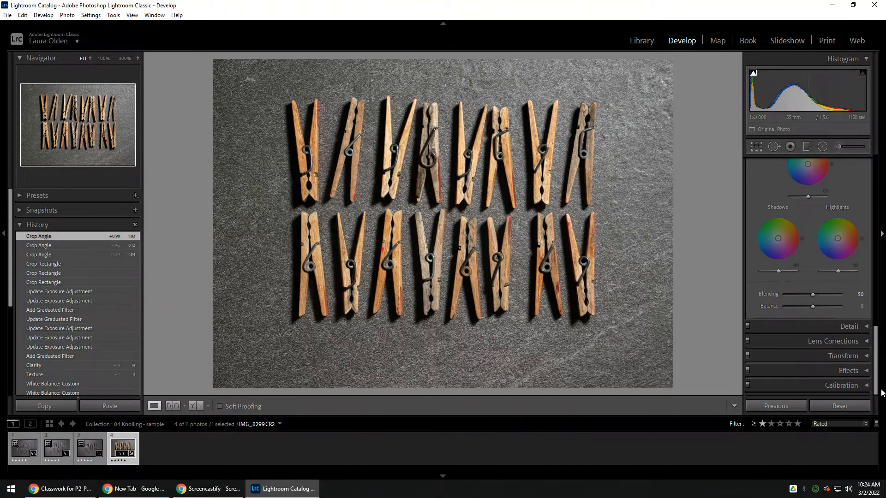
pyautogui.click(867, 355)
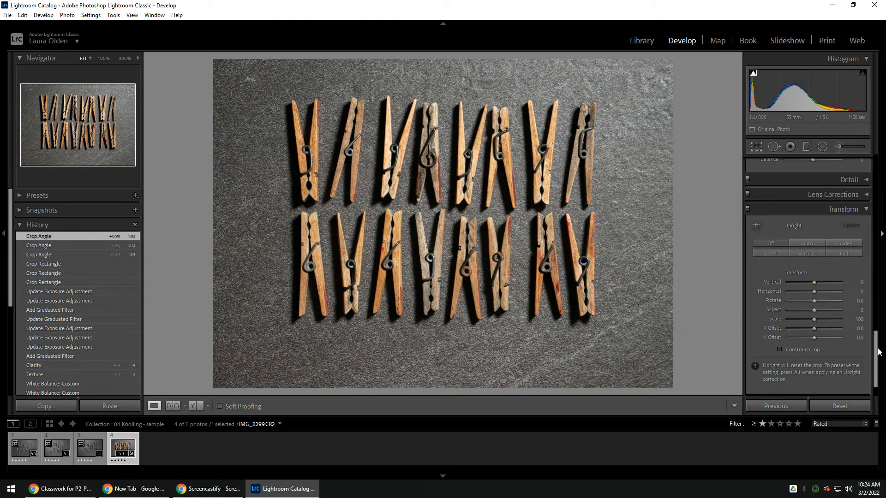
pyautogui.click(801, 242)
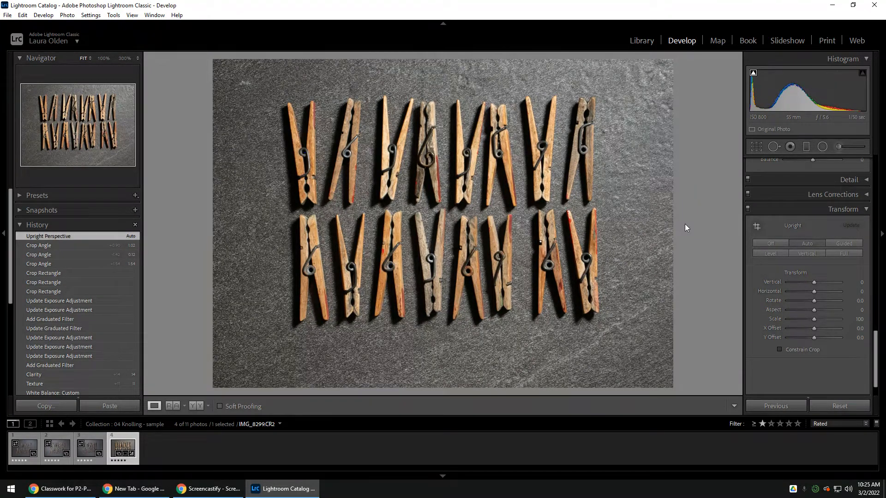
pyautogui.click(55, 246)
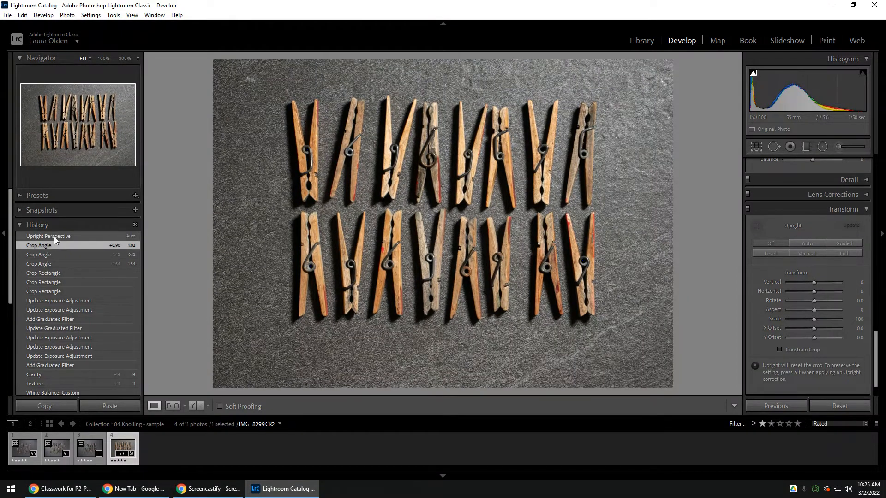
pyautogui.click(54, 237)
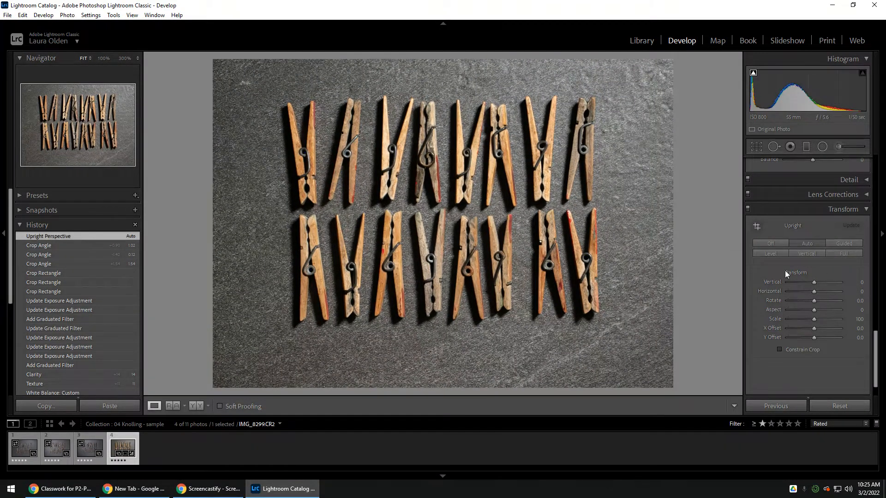
# - Apply Guided Upright with horizontal guides above, between and below the clothespin rows and a vertical guide along the last column, then compare with the uncropped state
pyautogui.click(848, 243)
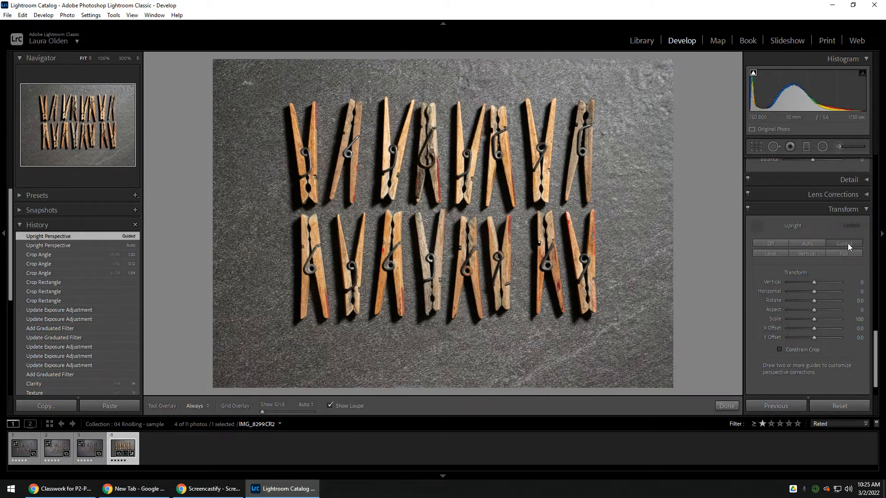
pyautogui.moveTo(251, 104); pyautogui.dragTo(595, 102)
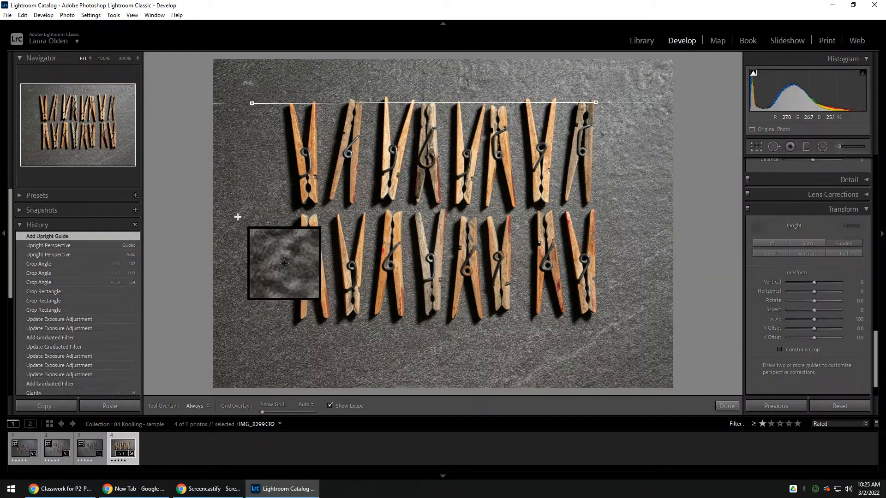
pyautogui.moveTo(226, 217); pyautogui.dragTo(584, 214)
pyautogui.moveTo(226, 326); pyautogui.dragTo(534, 322)
pyautogui.moveTo(593, 68); pyautogui.dragTo(594, 220)
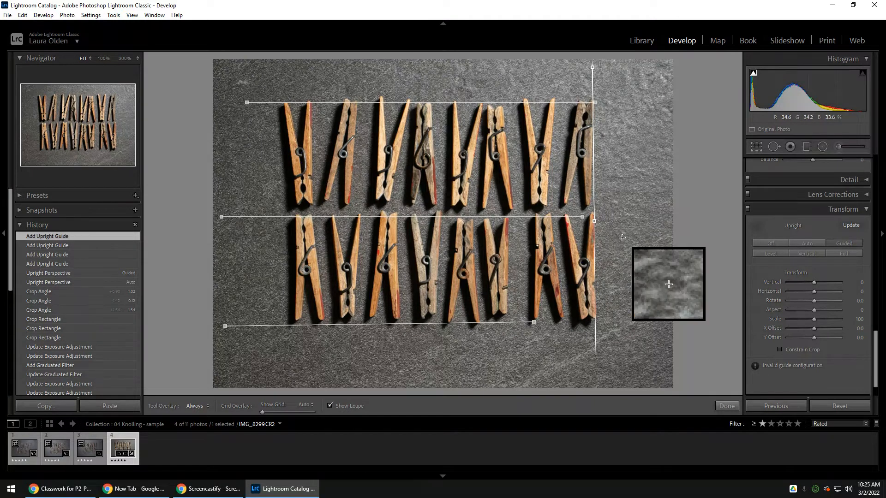
pyautogui.click(728, 406)
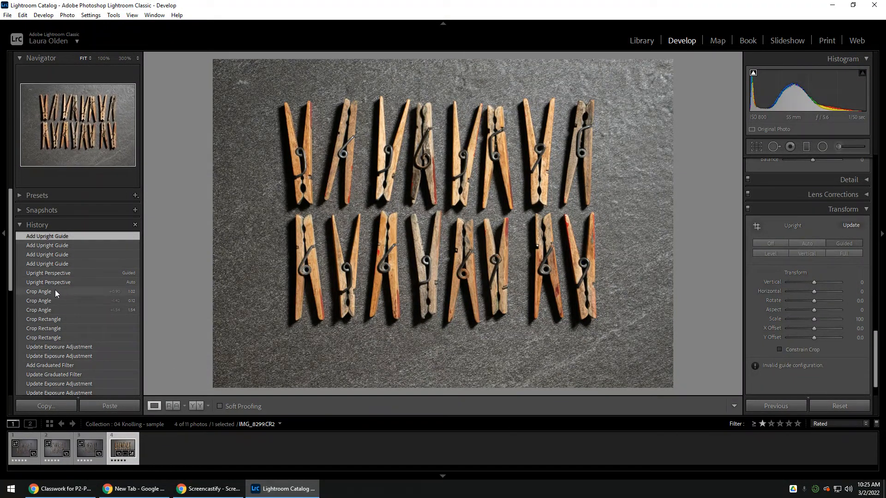
pyautogui.click(71, 348)
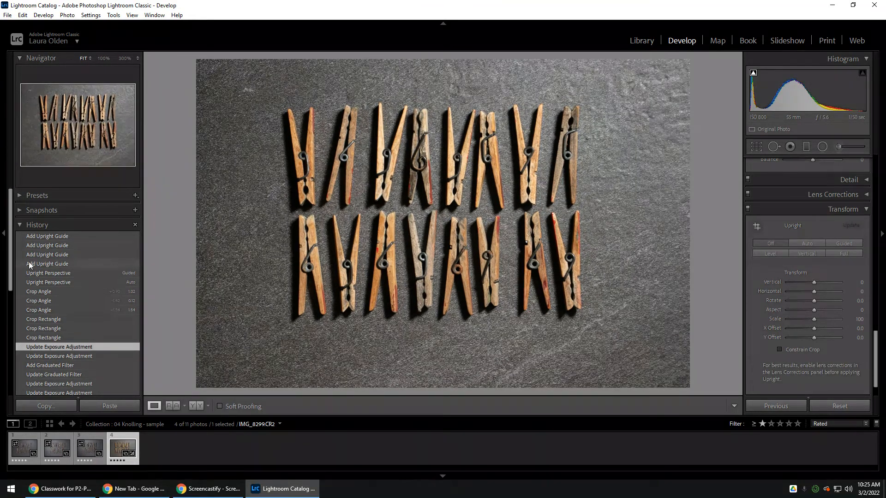
pyautogui.click(48, 237)
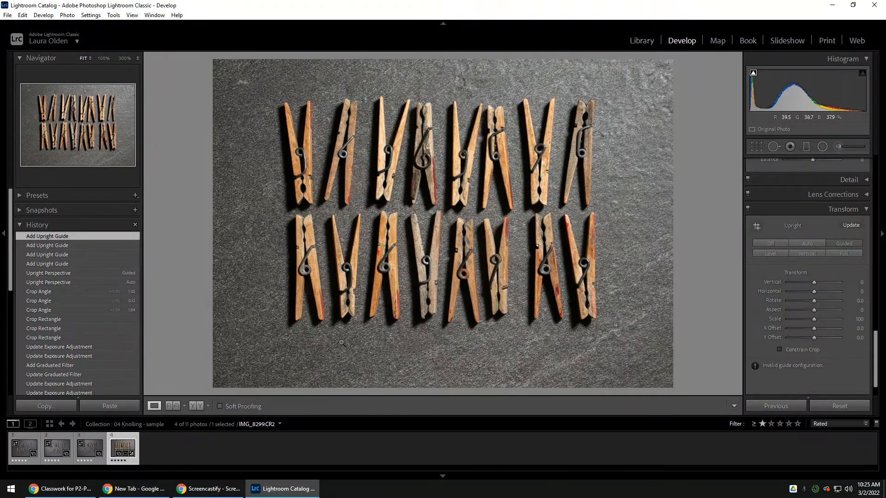
# - Reposition the photo within the crop so the clothespins sit slightly lower in the frame, and apply the crop
pyautogui.click(760, 144)
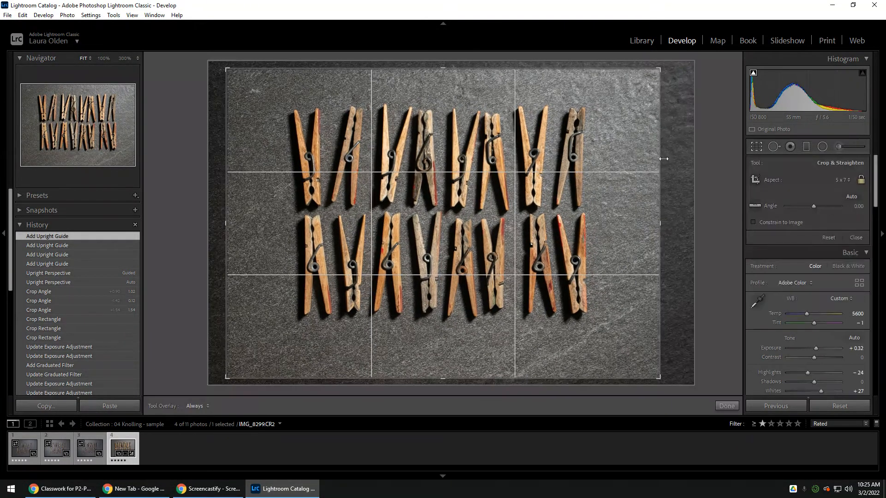
pyautogui.moveTo(491, 137); pyautogui.dragTo(493, 146)
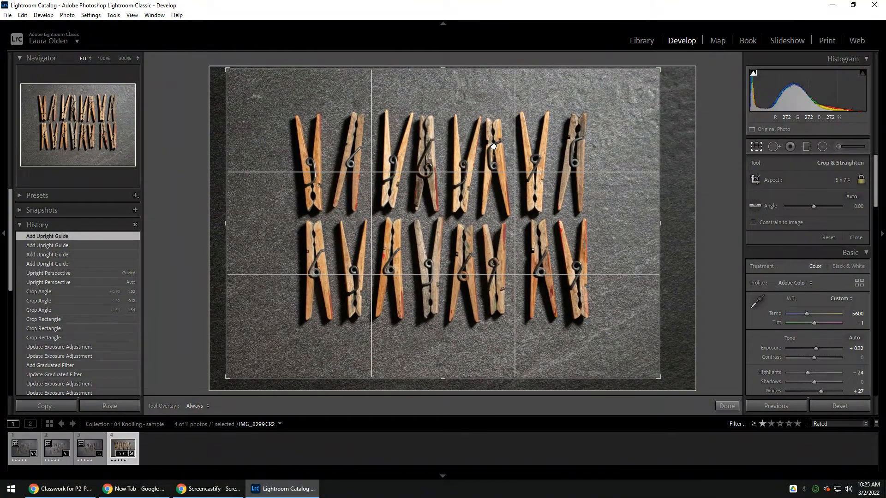
pyautogui.click(725, 406)
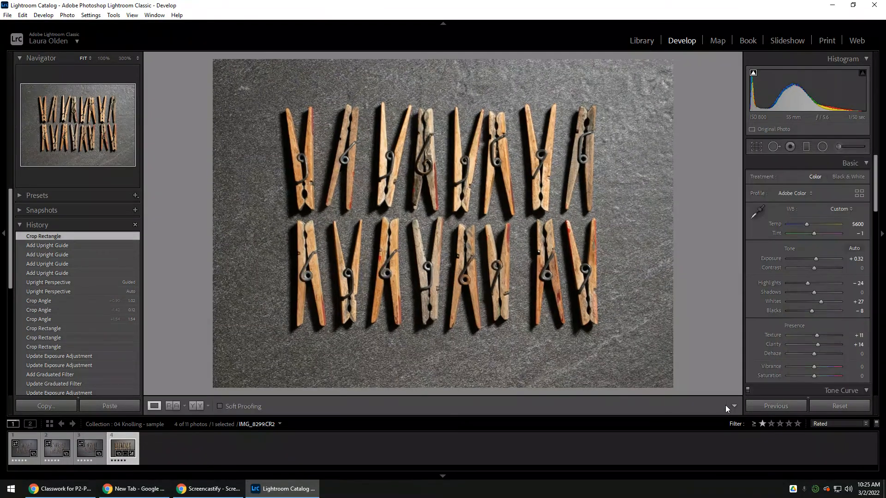